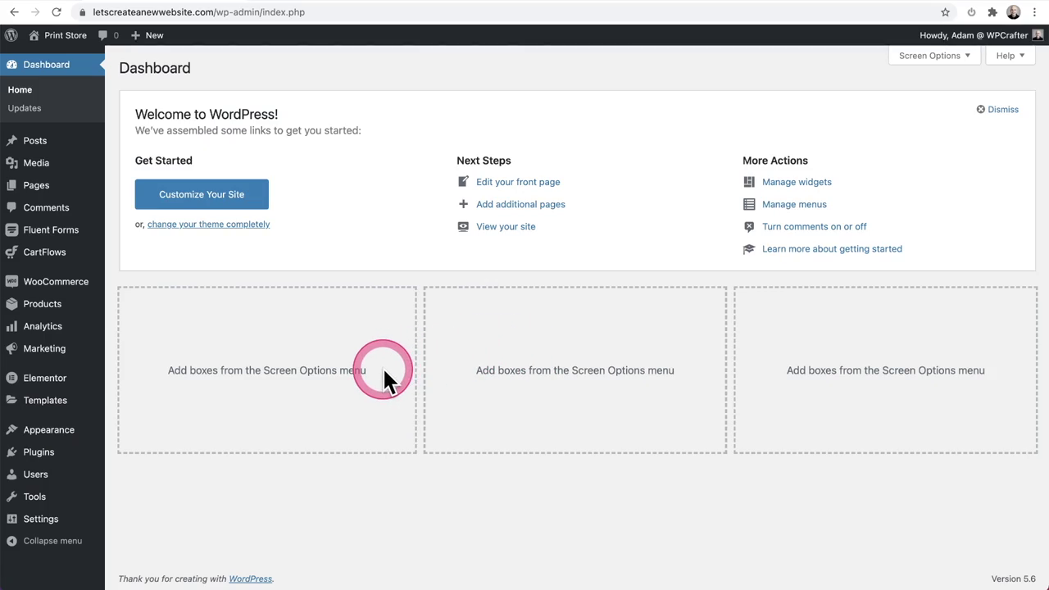
Step: Search the Add Plugins page for 'fluentsmtp'
mouse_move(47, 459)
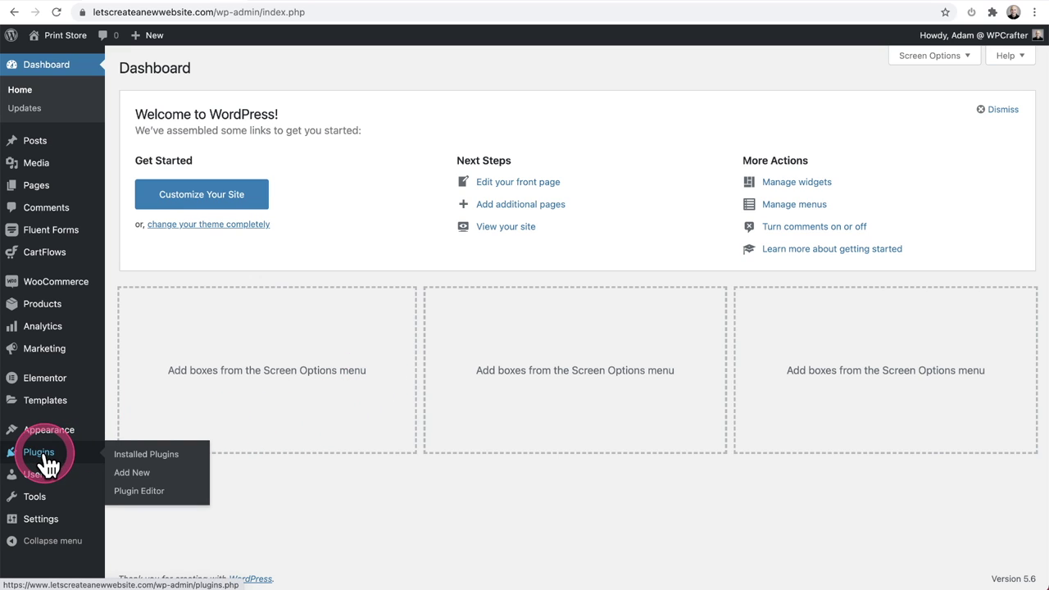
left_click(143, 478)
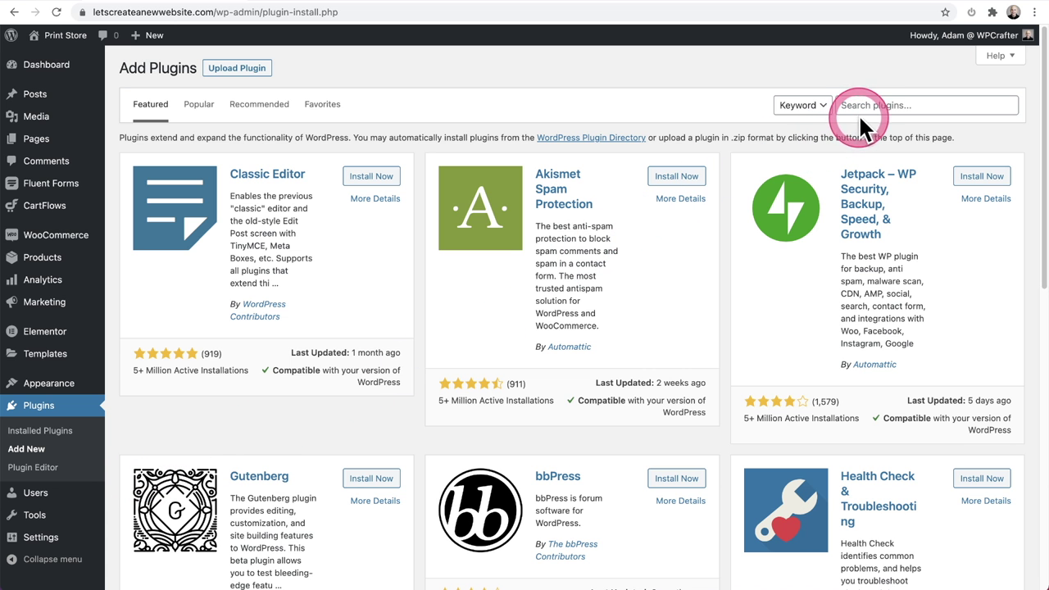
left_click(863, 105)
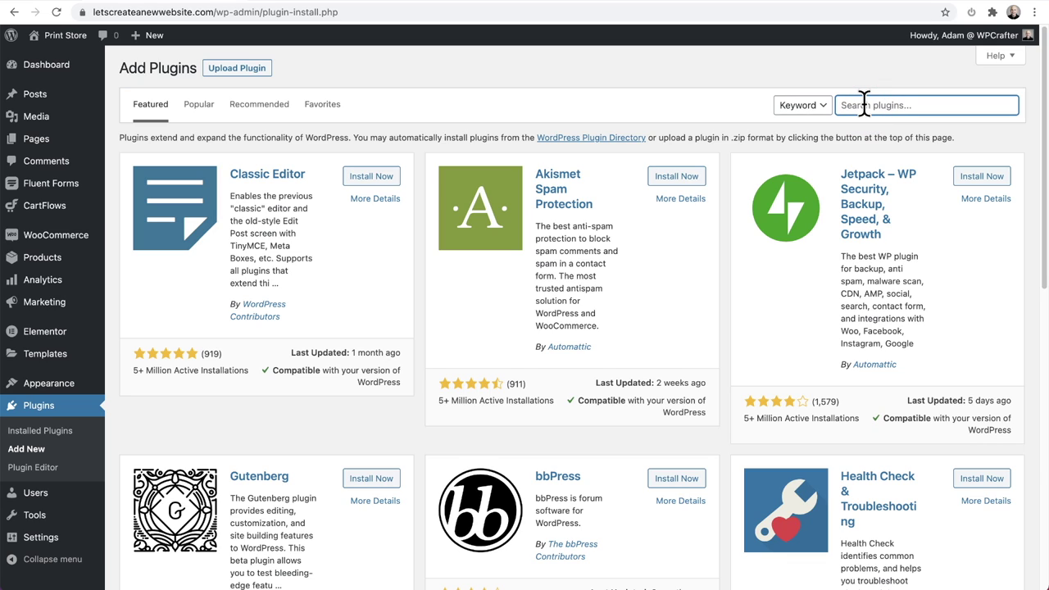
type("fluentsmtp")
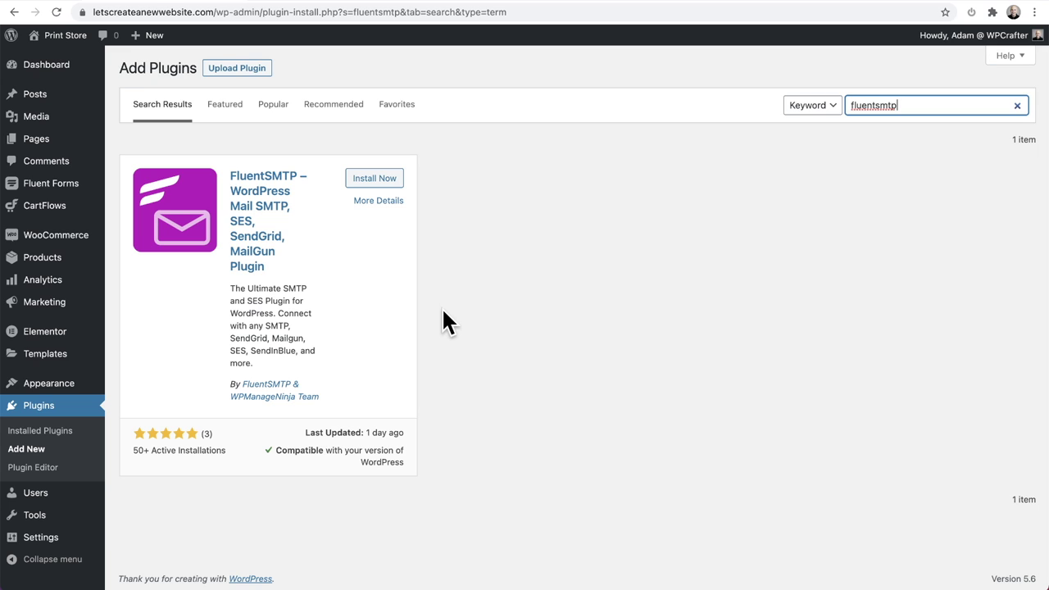
Step: Install and activate FluentSMTP, then open its first-time setup page
left_click(378, 181)
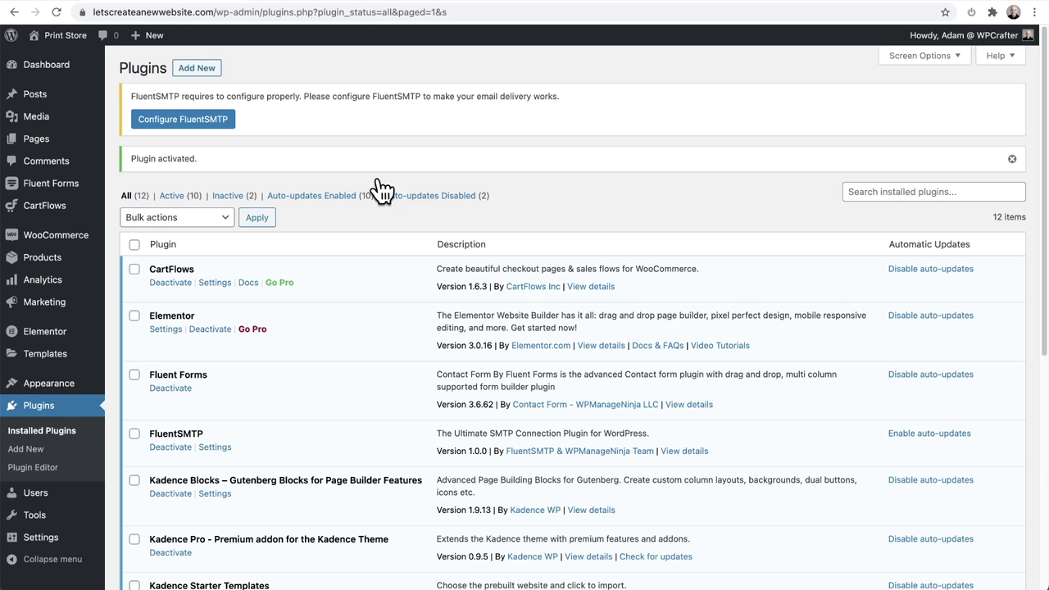
left_click(185, 121)
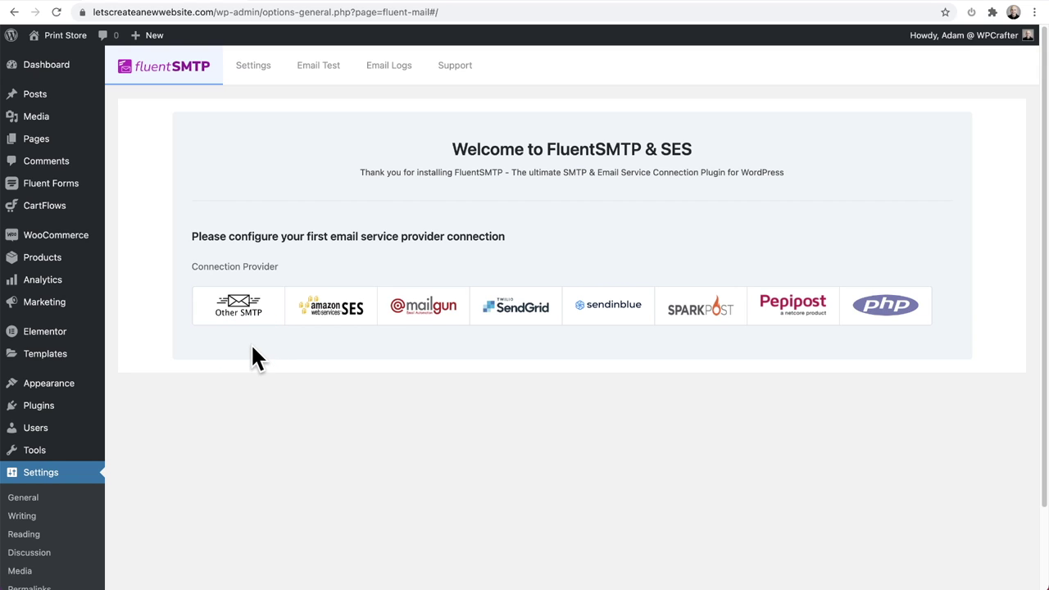
Step: Choose Other SMTP as the connection provider
left_click(244, 309)
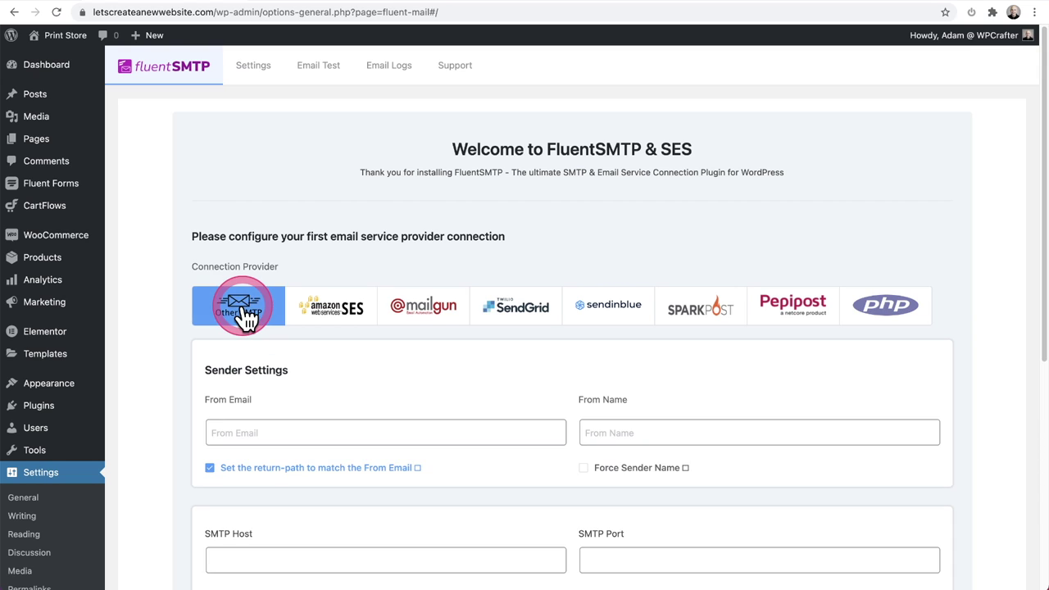
scroll(243, 315, "down", 3)
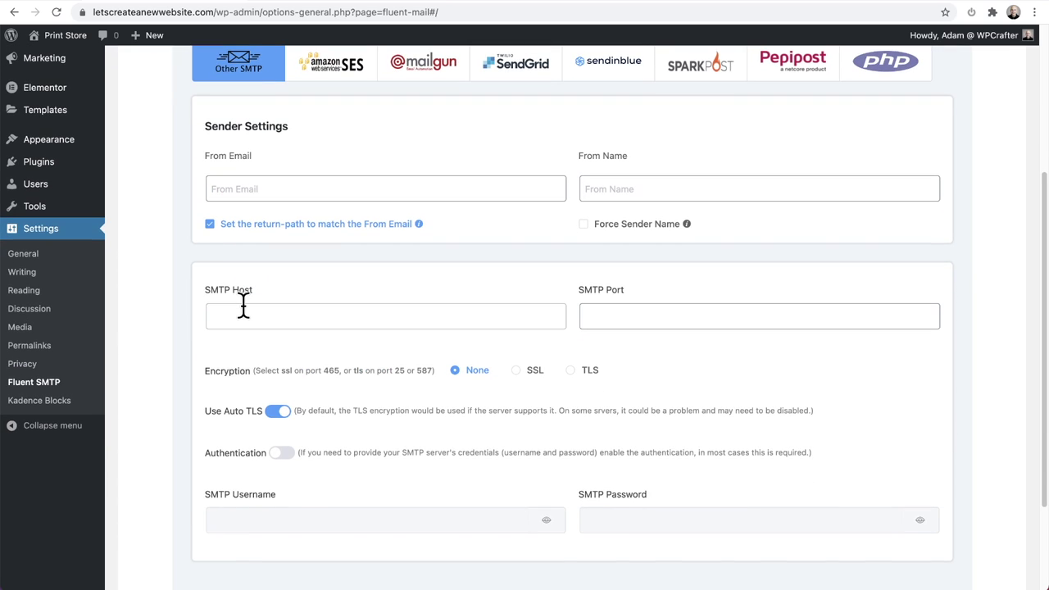
left_click(243, 305)
Step: Enter the sender's name and e-mail address in the From fields
left_click(243, 186)
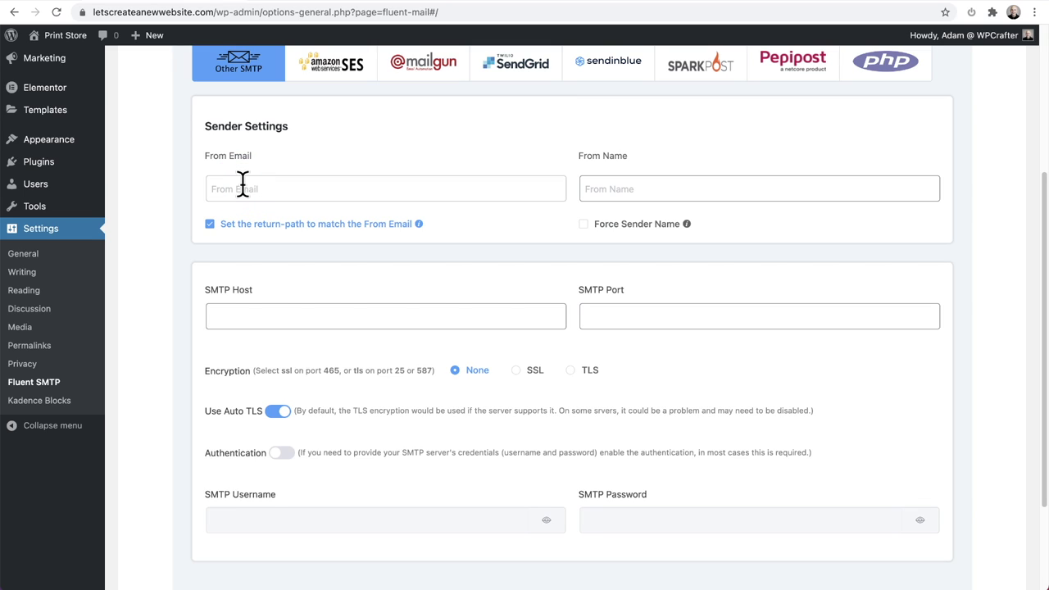
type("Adam @ WPCrafter")
key("Tab")
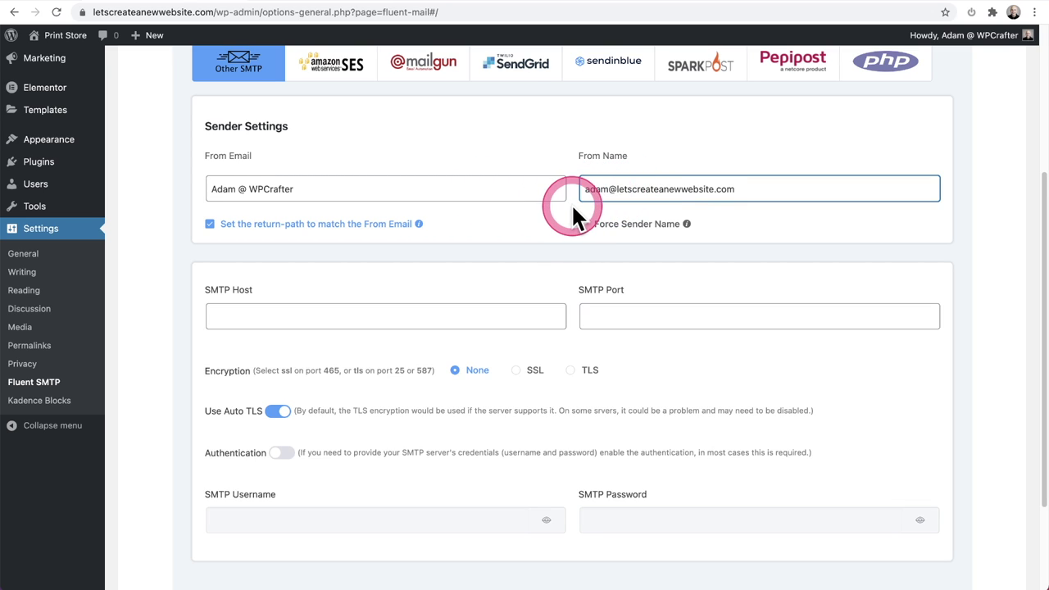
scroll(522, 229, "down", 2)
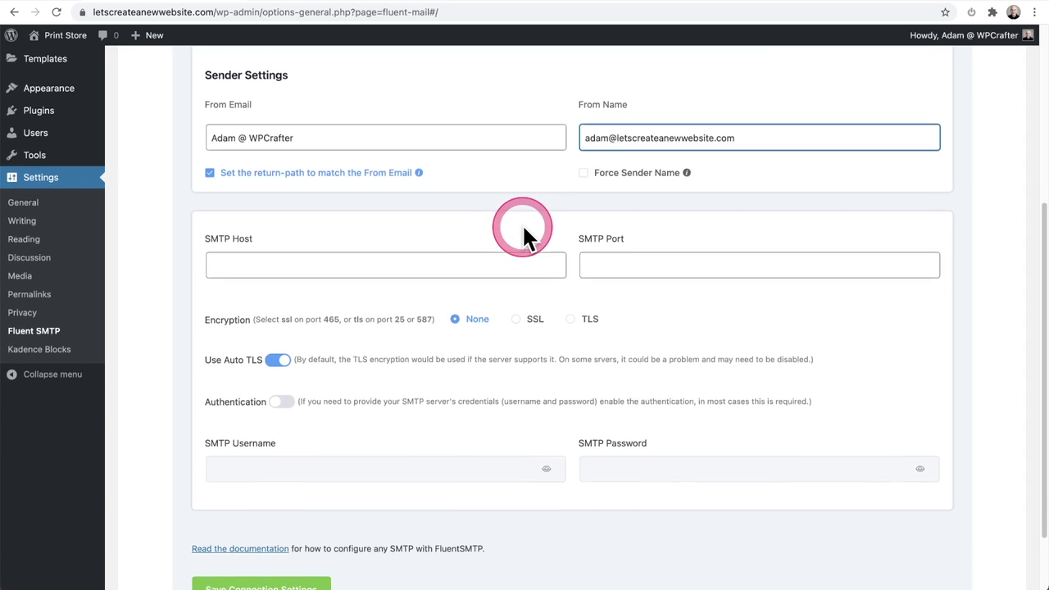
scroll(522, 223, "down", 2)
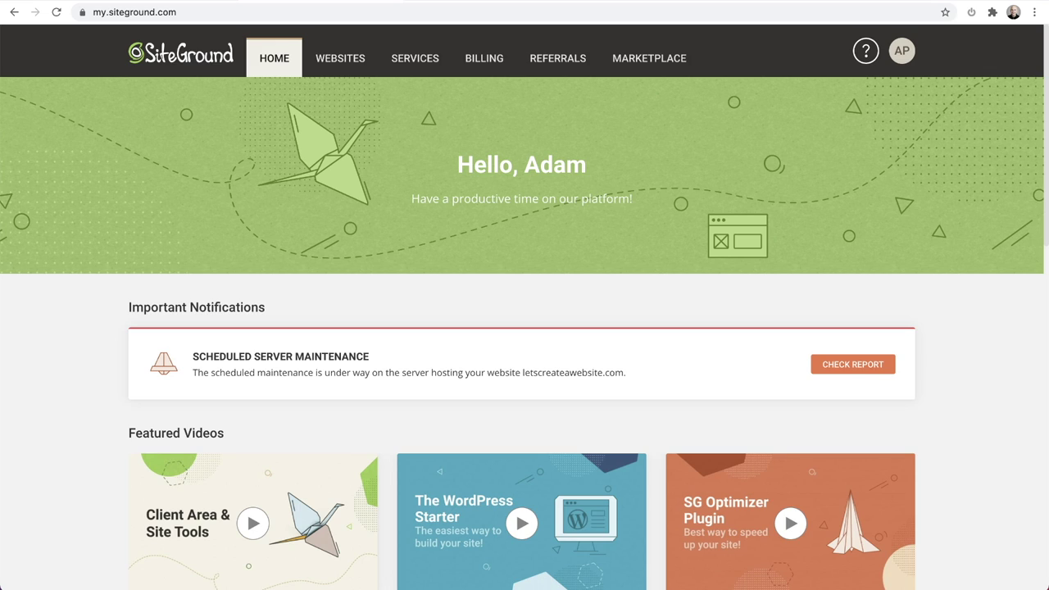
Step: Open the Email Accounts page in Site Tools for letscreateanewwebsite.com
left_click(344, 70)
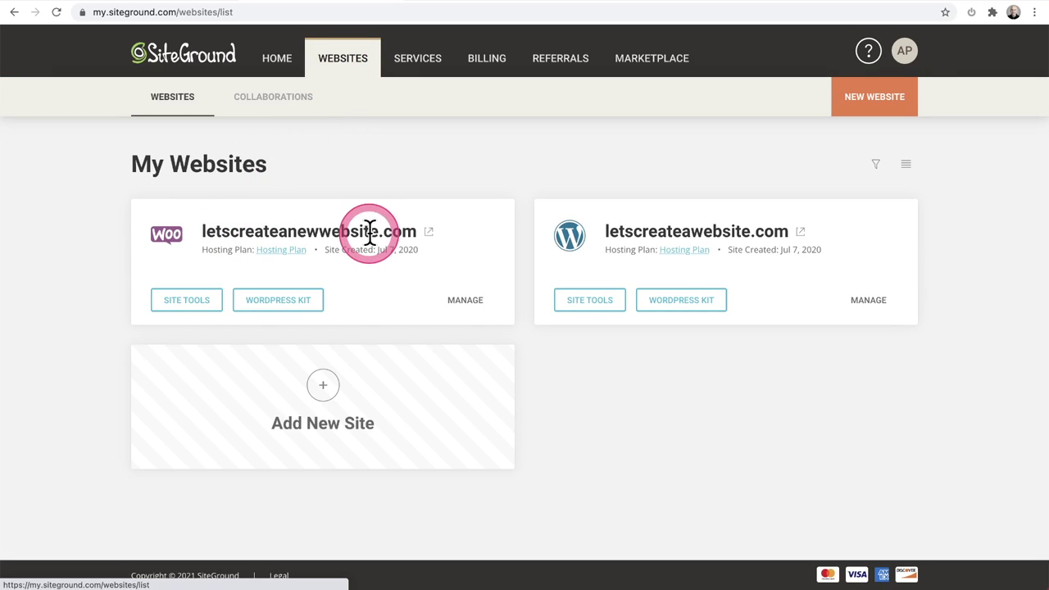
left_click(185, 305)
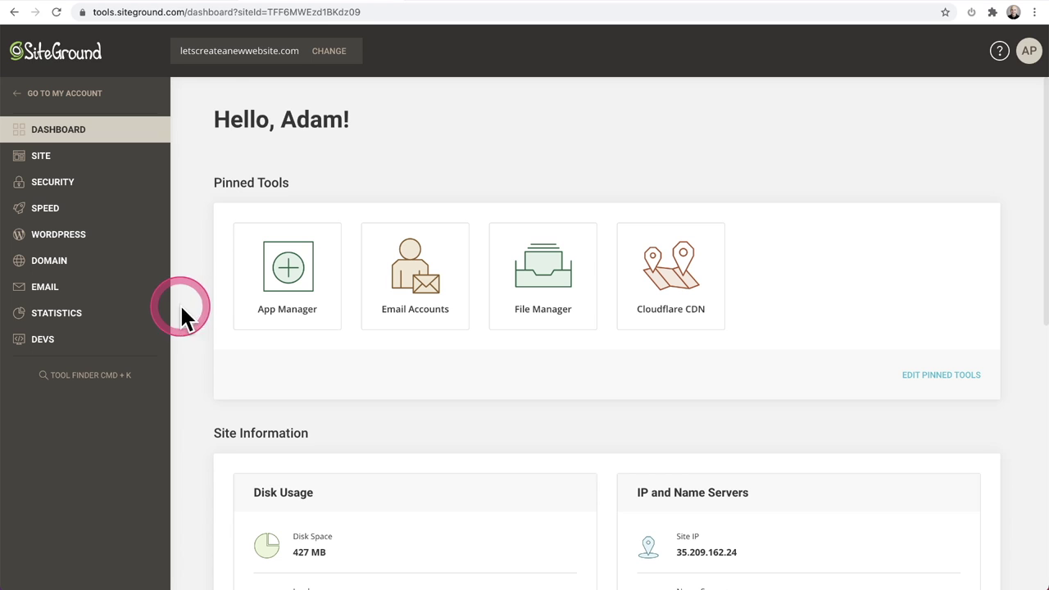
left_click(70, 291)
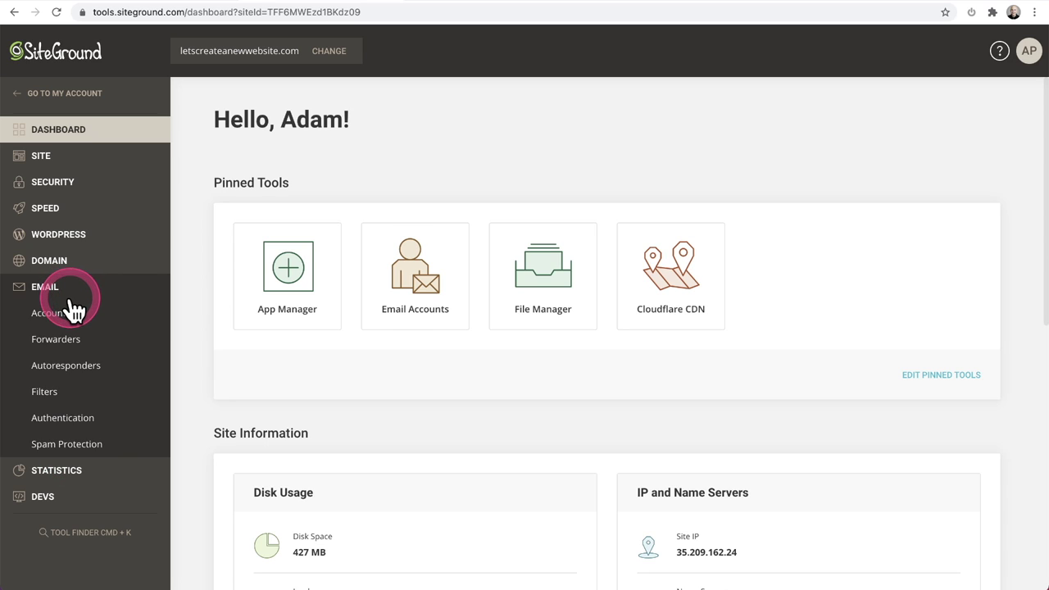
left_click(66, 319)
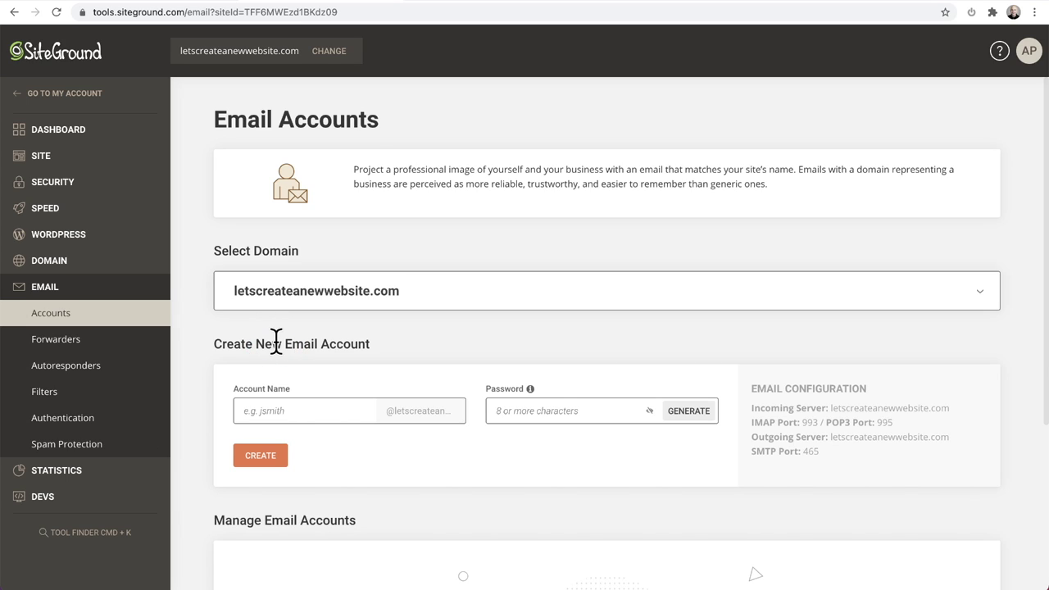
Step: Fill in the new mailbox's account name and password and create it
left_click(276, 342)
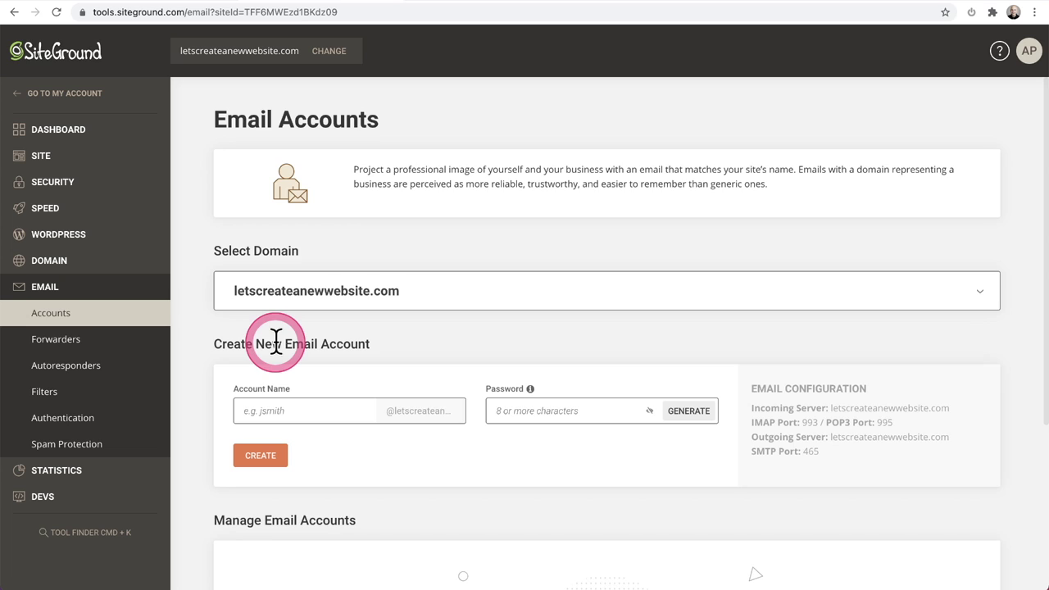
scroll(276, 344, "down", 3)
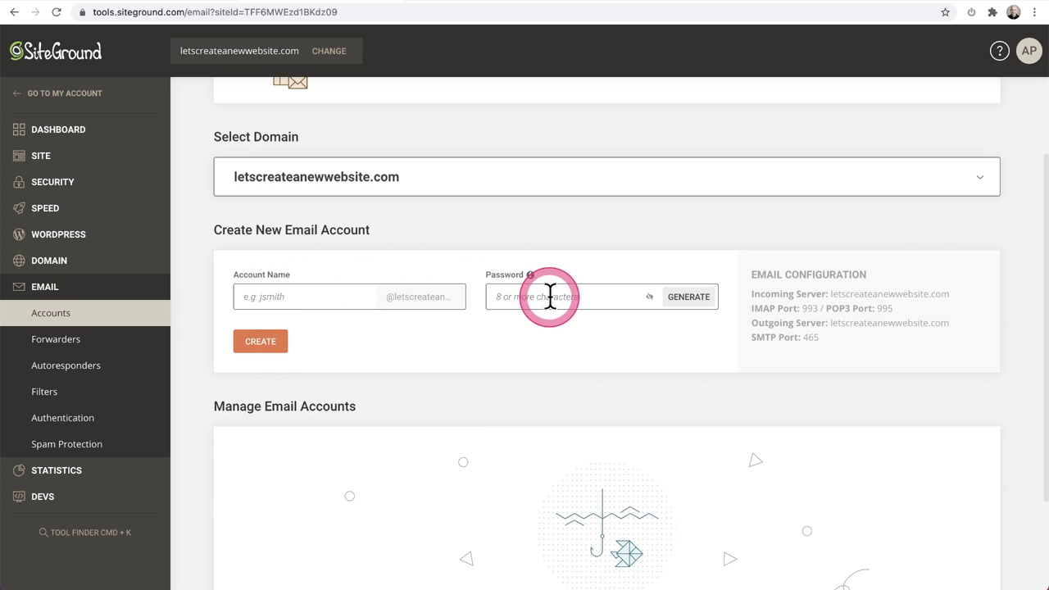
triple_click(855, 269)
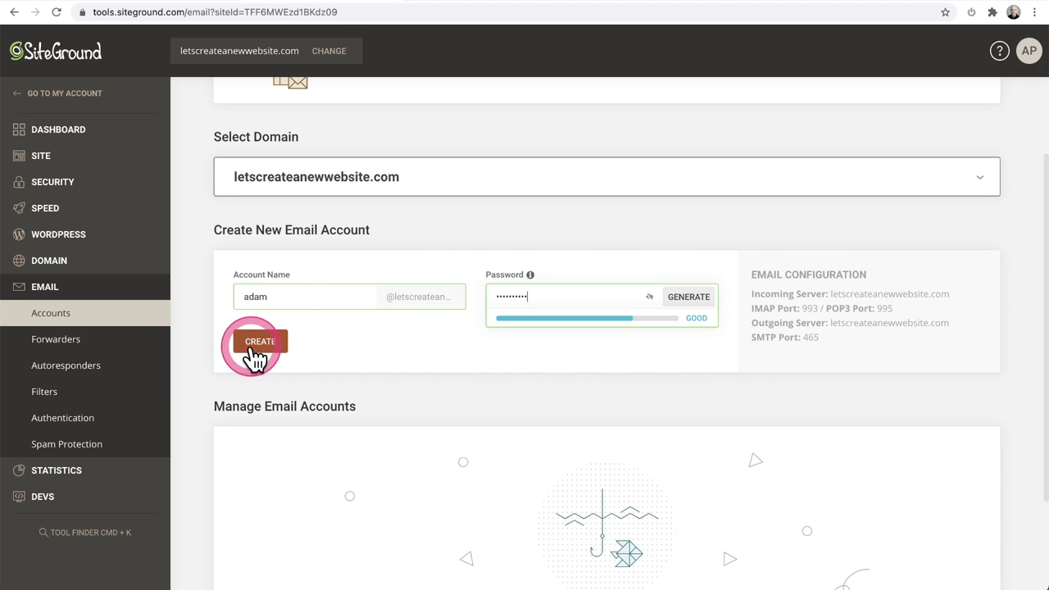
left_click(256, 348)
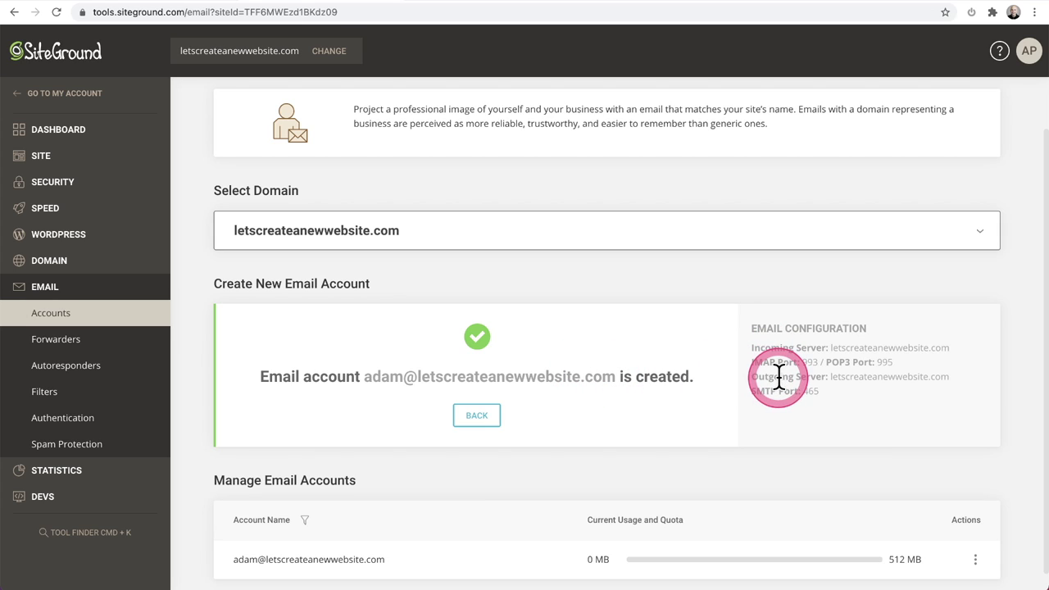
Step: Select the outgoing server address letscreateanewwebsite.com in the Email Configuration panel
left_click_drag(949, 376, 830, 377)
key("ctrl+c")
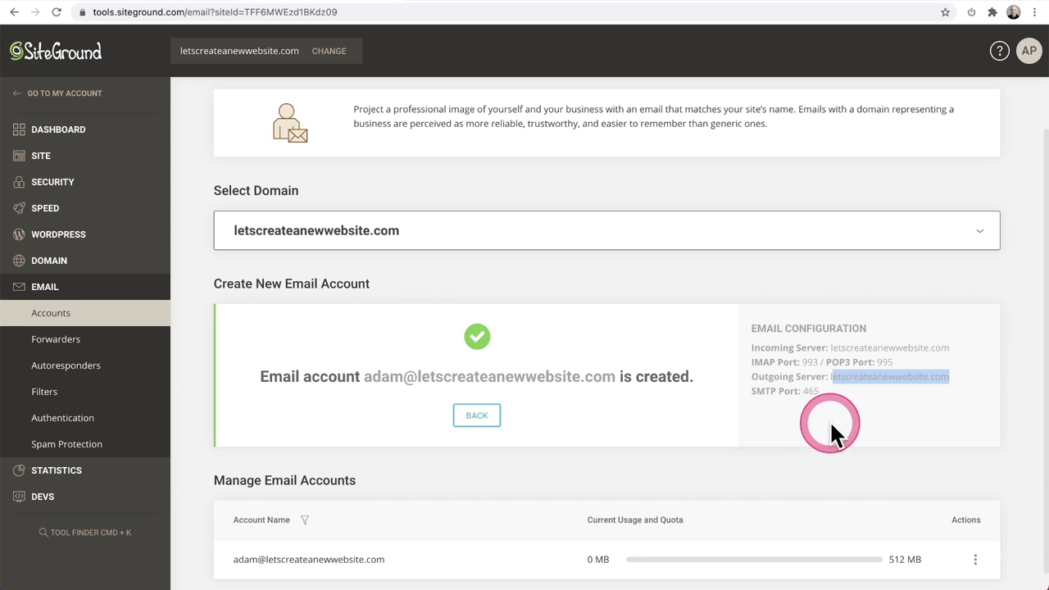
double_click(843, 379)
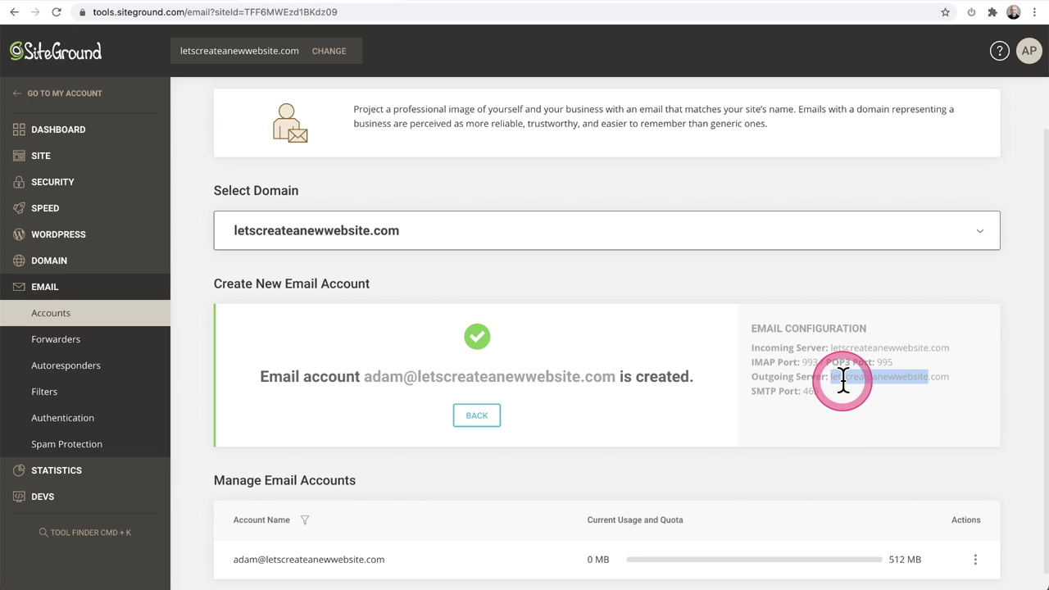
left_click_drag(948, 377, 845, 407)
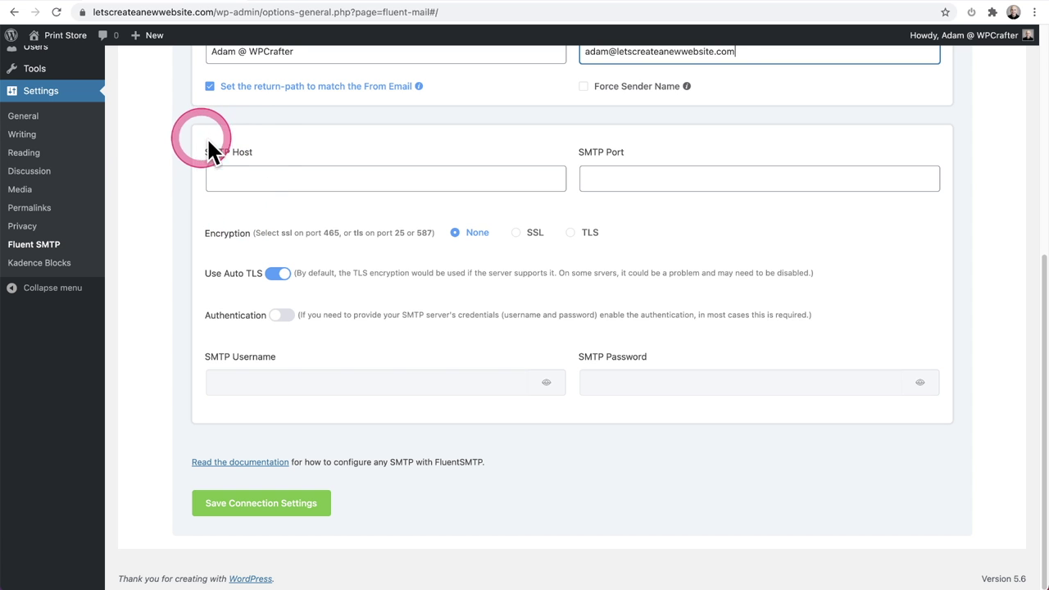
Step: Paste letscreateanewwebsite.com as SMTP Host and set port 465 with SSL encryption
left_click(241, 175)
key("ctrl+v")
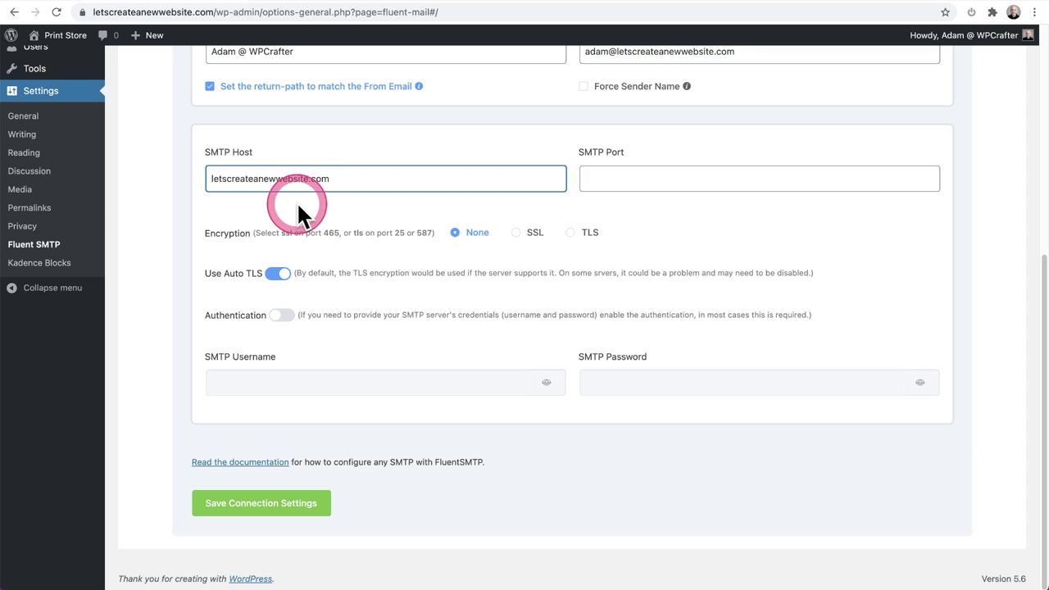
left_click(601, 177)
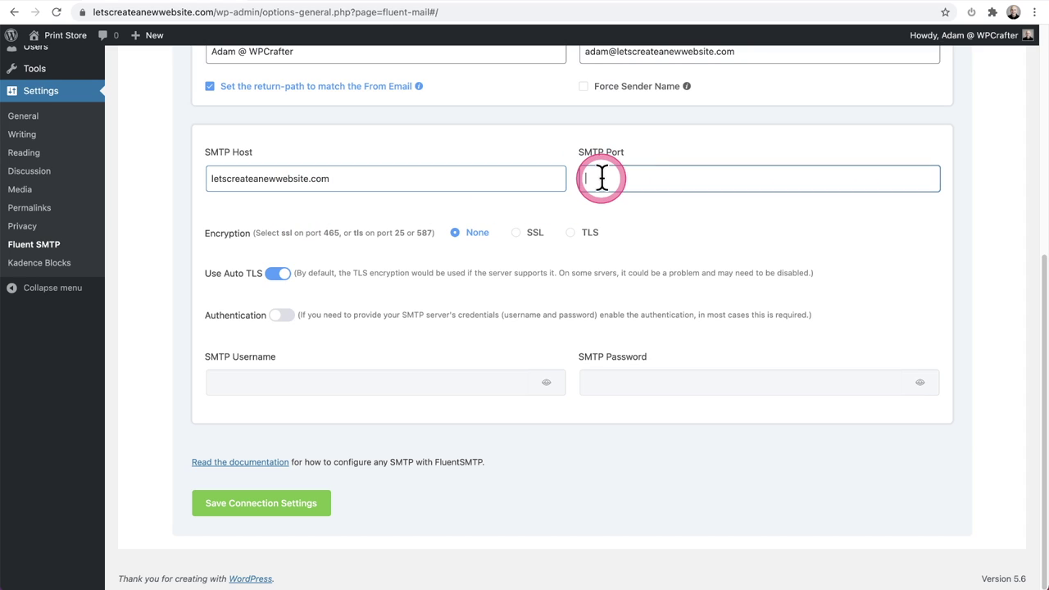
type("465")
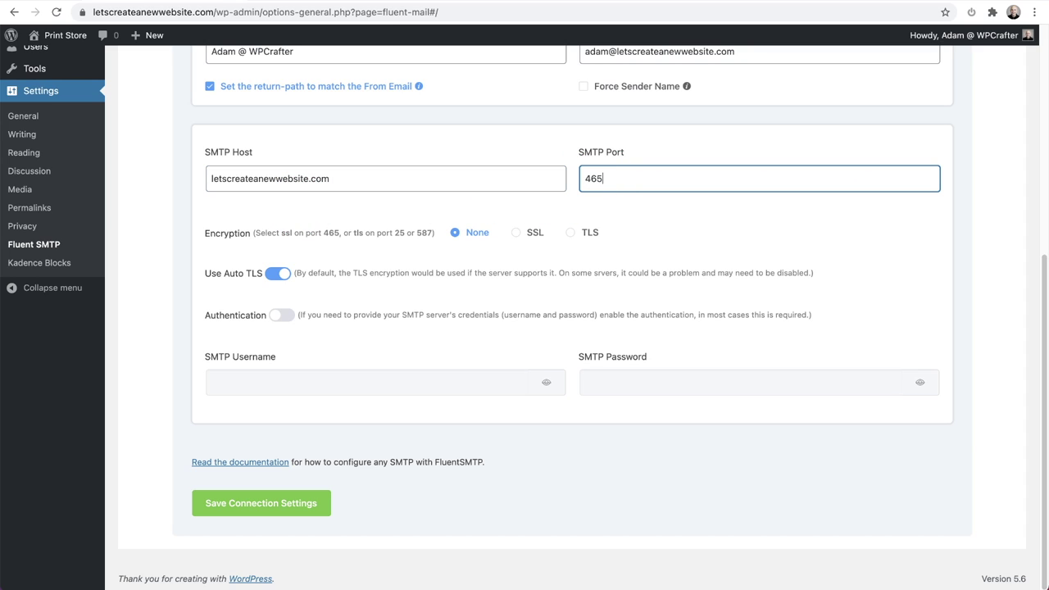
left_click(516, 236)
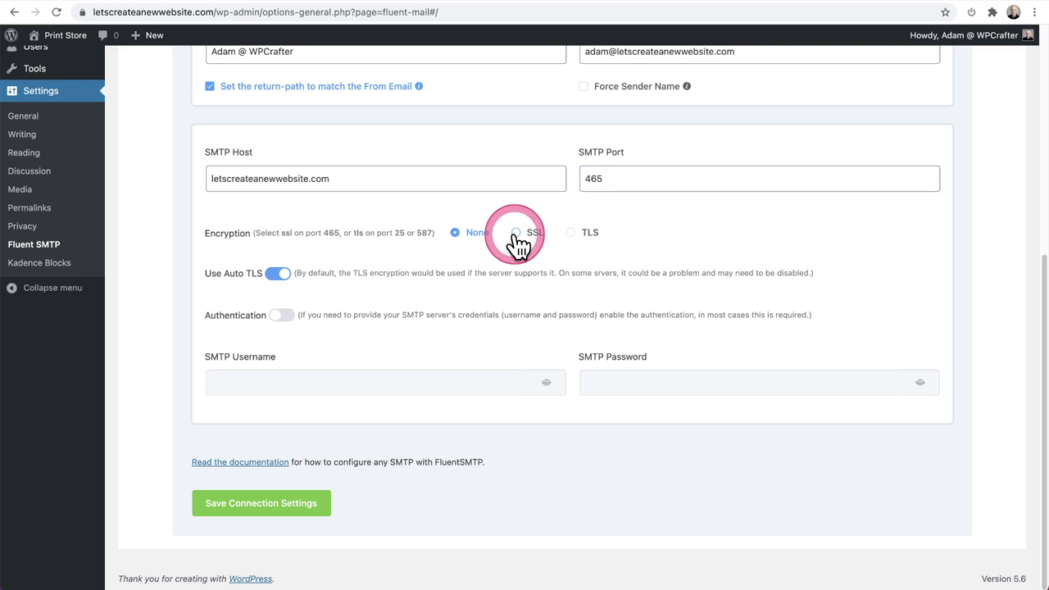
Step: Back in SiteGround, highlight the SMTP port 465 in the configuration details
left_click(303, 4)
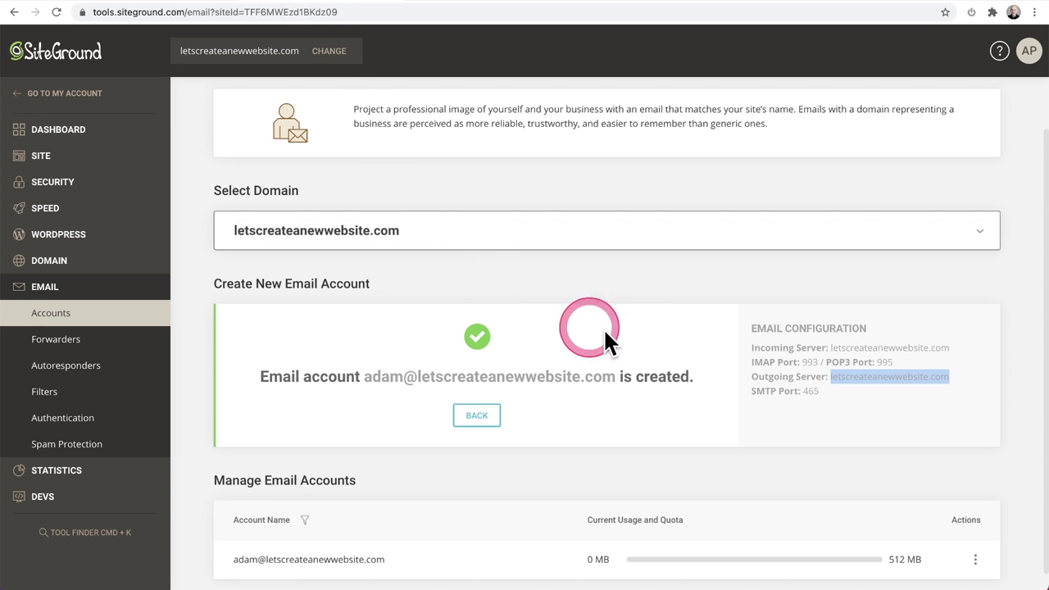
scroll(606, 328, "down", 1)
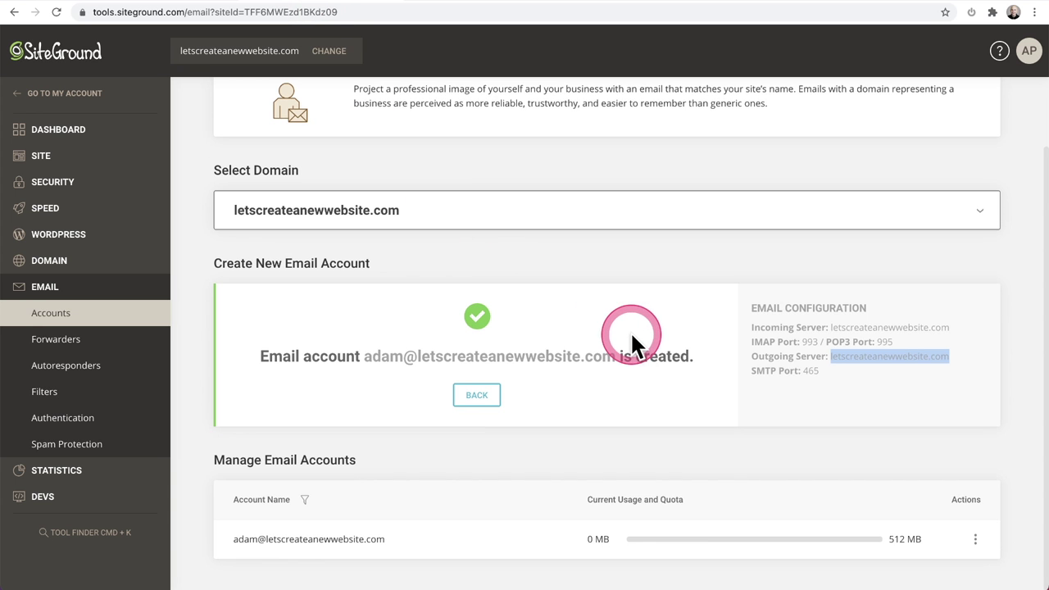
double_click(809, 370)
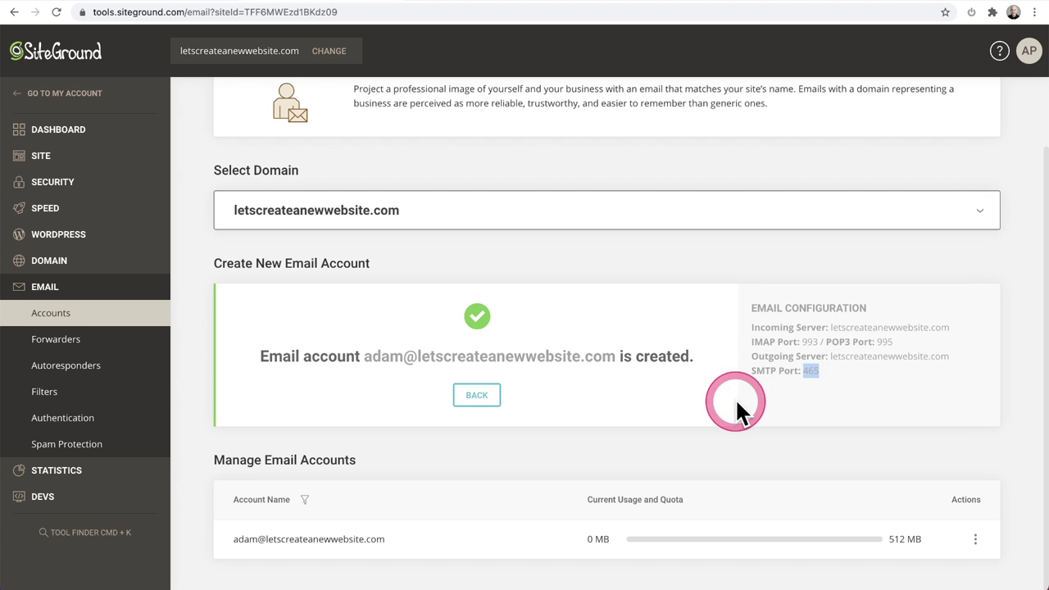
Step: Turn on SMTP authentication, enter the mailbox username and password, and try saving
left_click(176, 4)
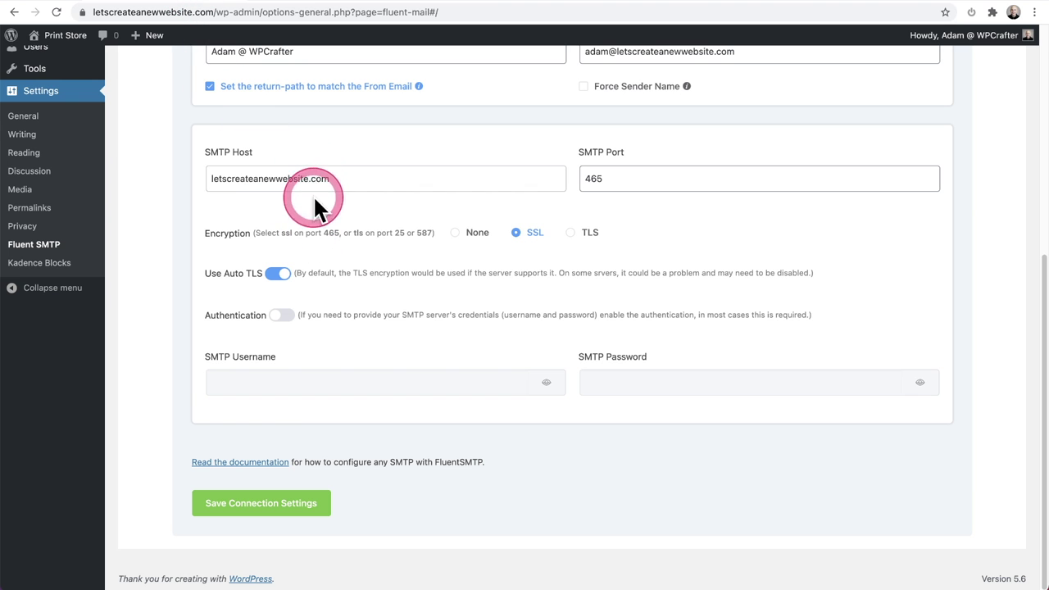
left_click(282, 316)
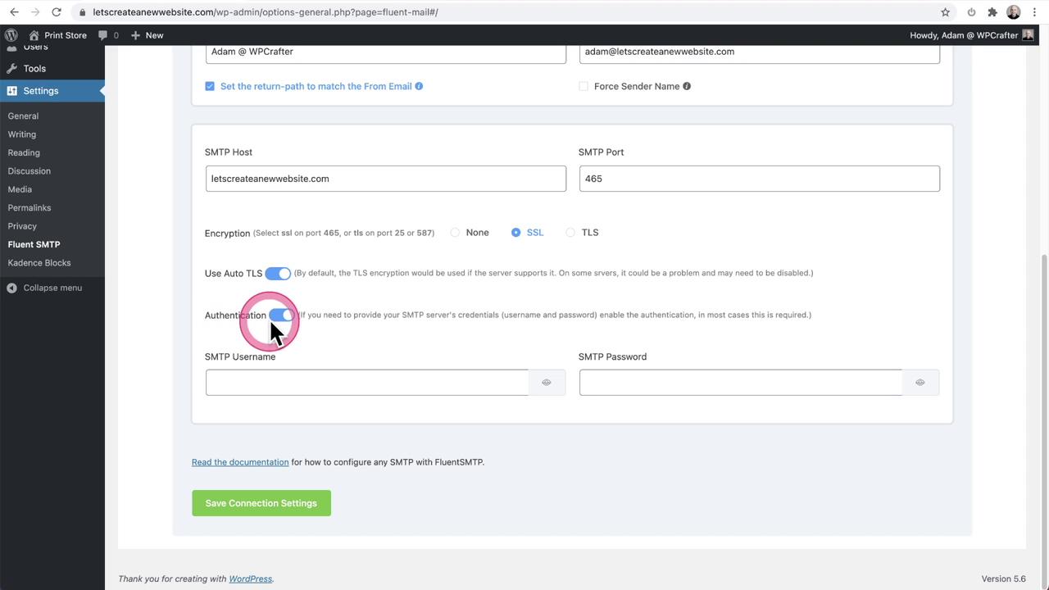
left_click(253, 386)
left_click(633, 385)
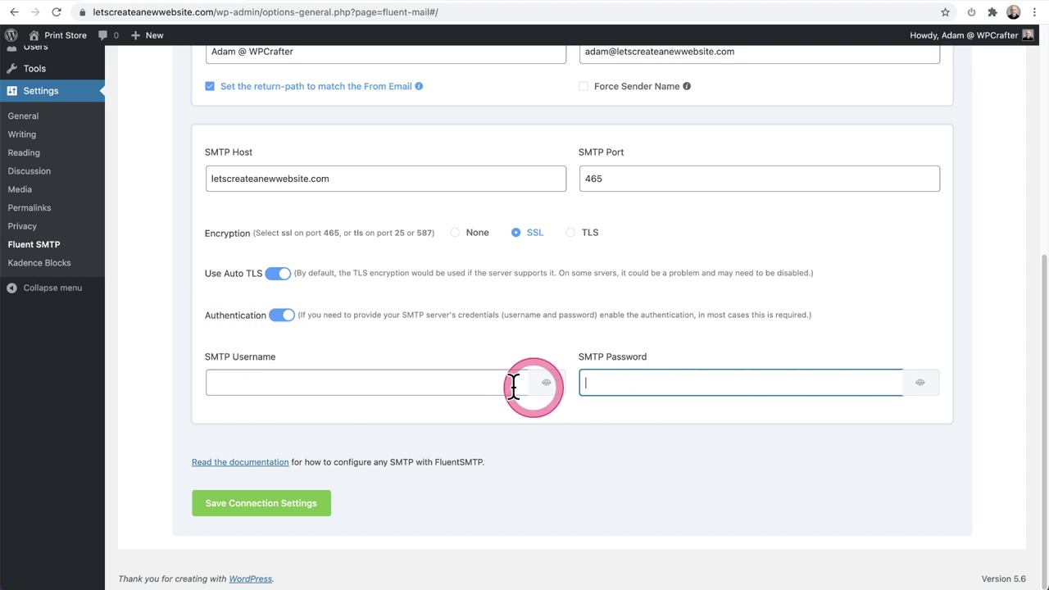
left_click(324, 384)
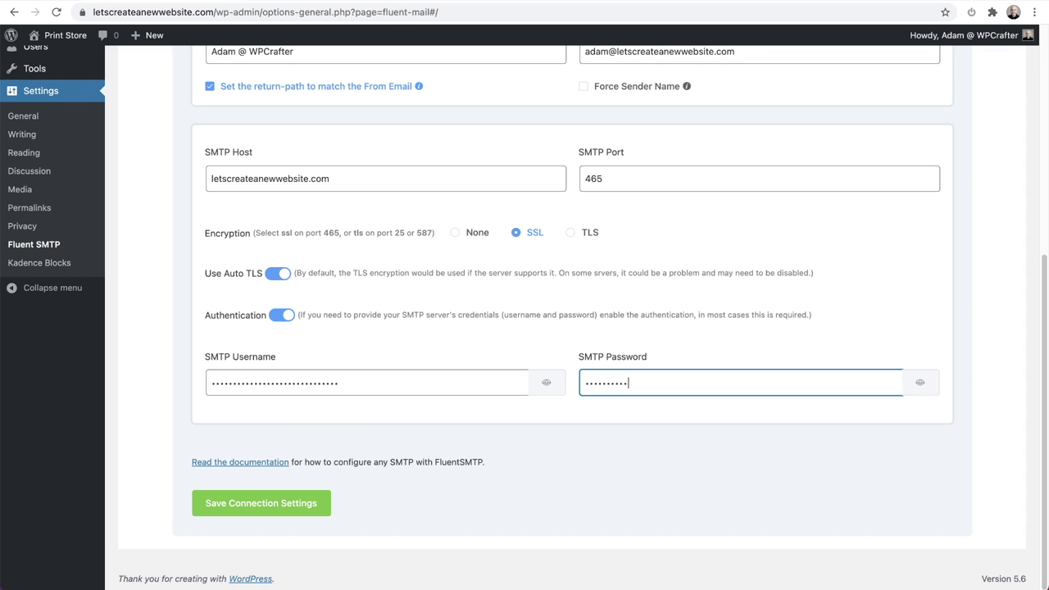
left_click(580, 377)
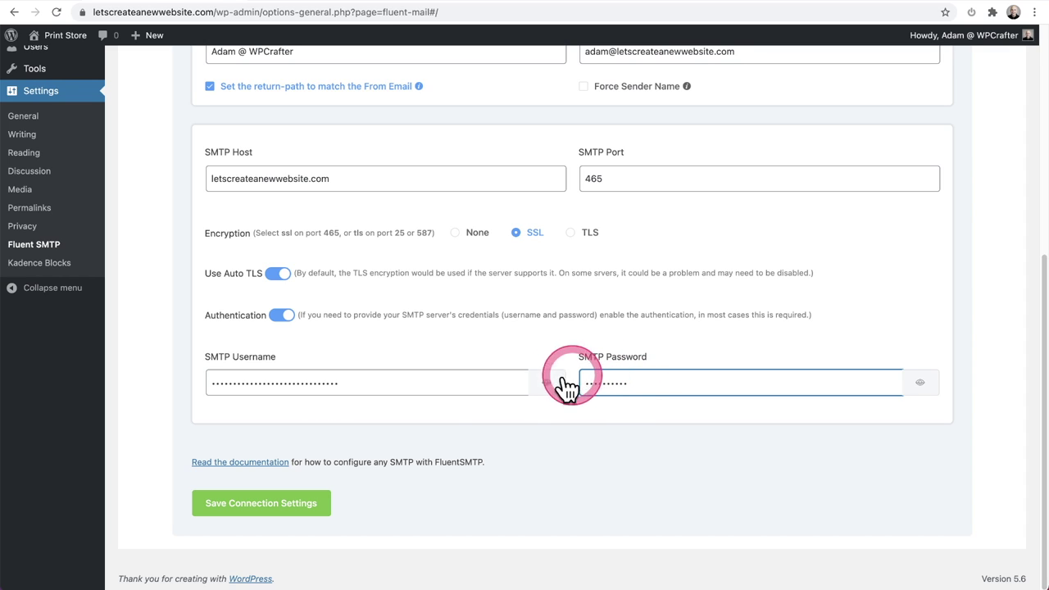
left_click(244, 512)
left_click(461, 485)
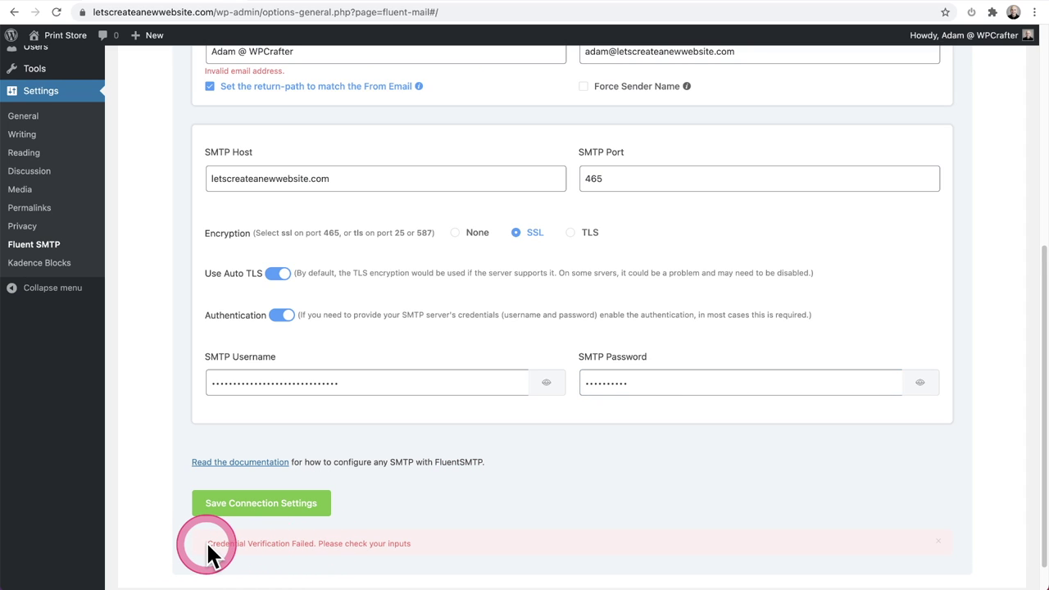
Step: Swap the From Email and From Name values so each holds the right entry
left_click_drag(206, 543, 474, 530)
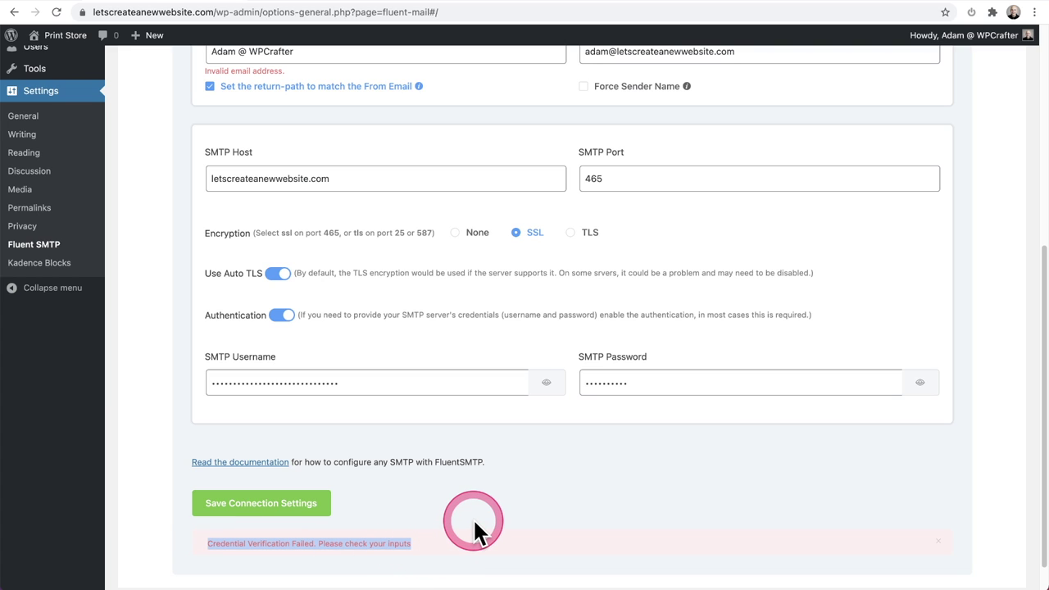
scroll(474, 525, "up", 6)
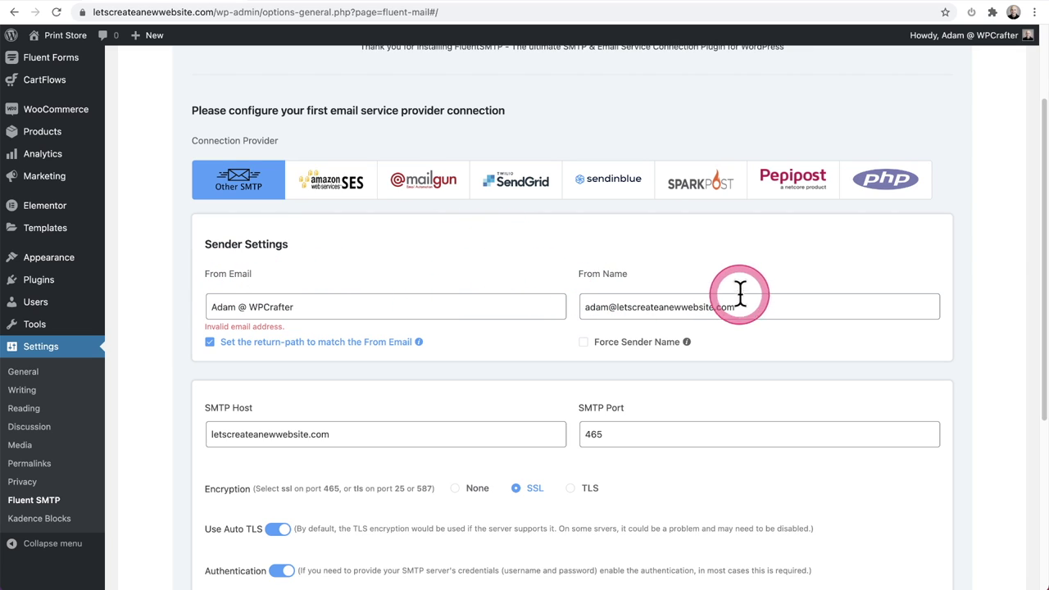
left_click_drag(754, 306, 540, 308)
key("ctrl+c")
left_click_drag(328, 305, 129, 318)
key("ctrl+v")
left_click_drag(729, 306, 650, 301)
key("ctrl+v")
left_click(569, 298)
Step: Save the corrected SMTP connection settings
scroll(459, 286, "down", 8)
left_click(275, 467)
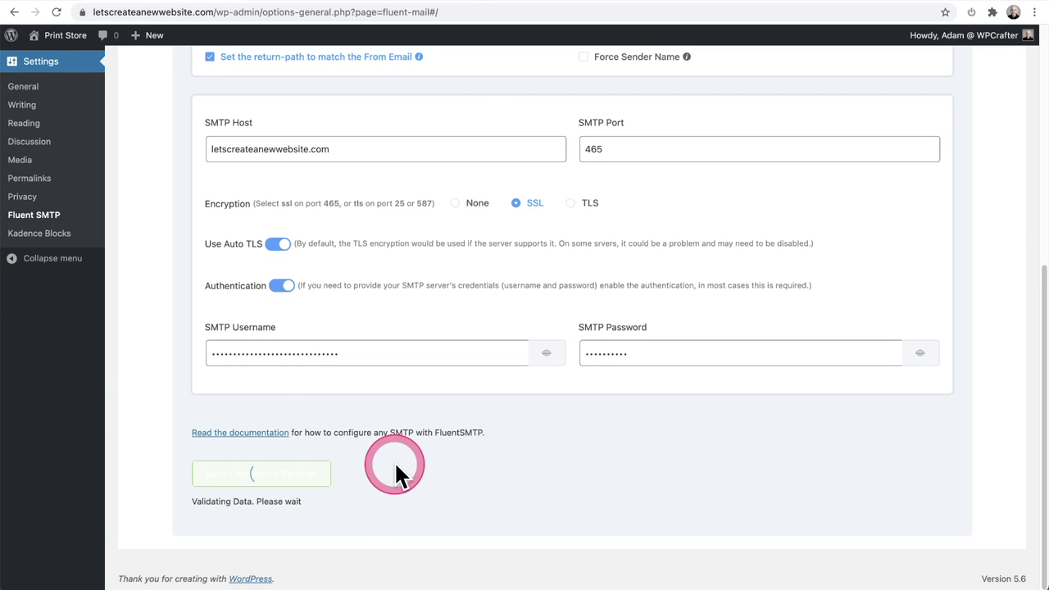
scroll(398, 475, "up", 2)
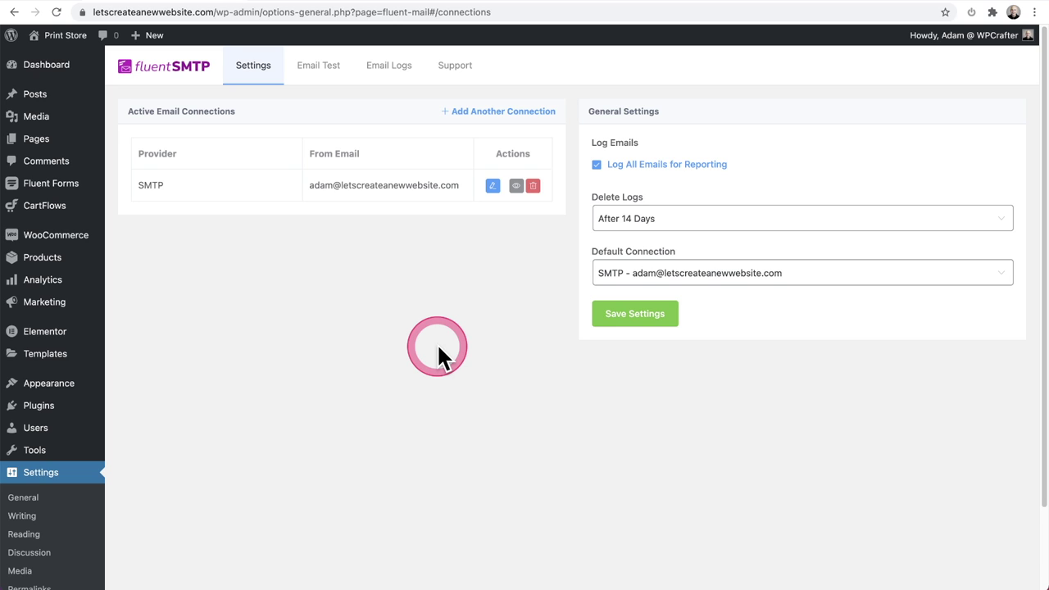
Step: Send a FluentSMTP test email and check it in the Email Logs
left_click(318, 80)
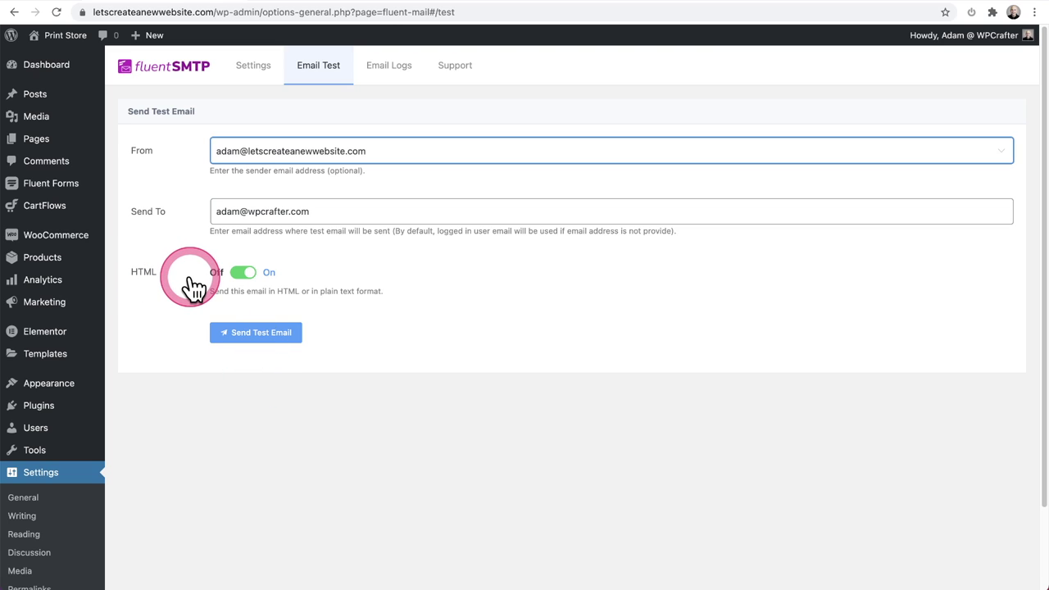
left_click(258, 335)
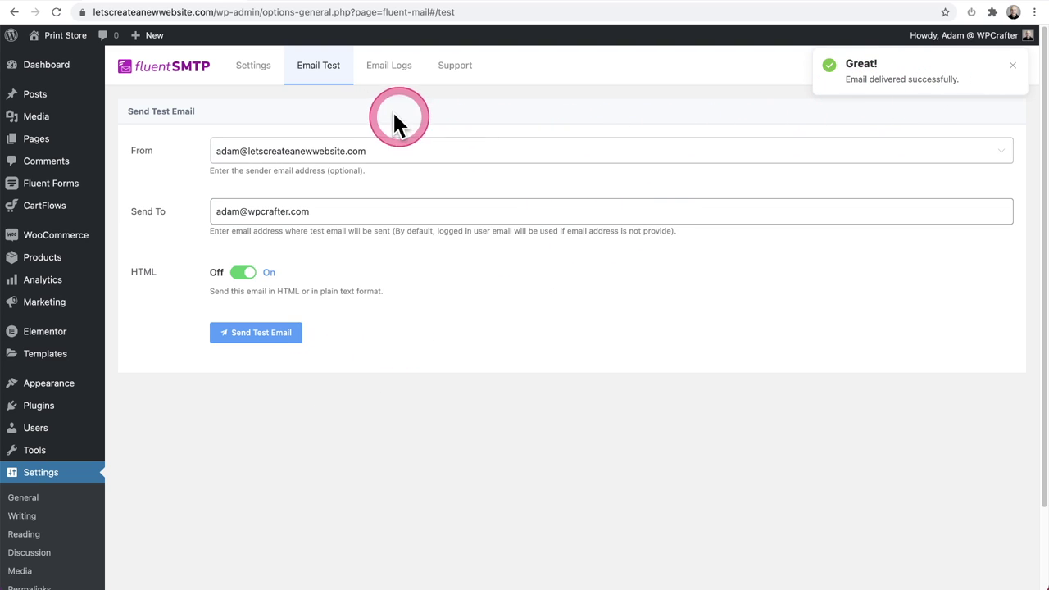
left_click(387, 73)
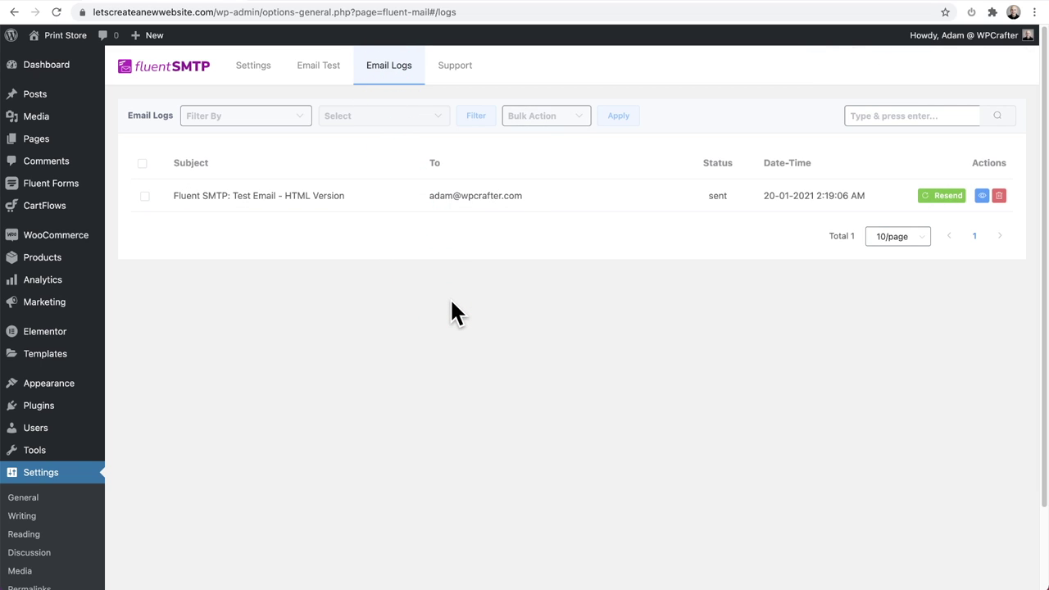
Step: View the 'Fluent SMTP: Test Email - HTML Version' log details, close them, and return to Settings
left_click(428, 271)
left_click(316, 192)
left_click(625, 184)
left_click(839, 206)
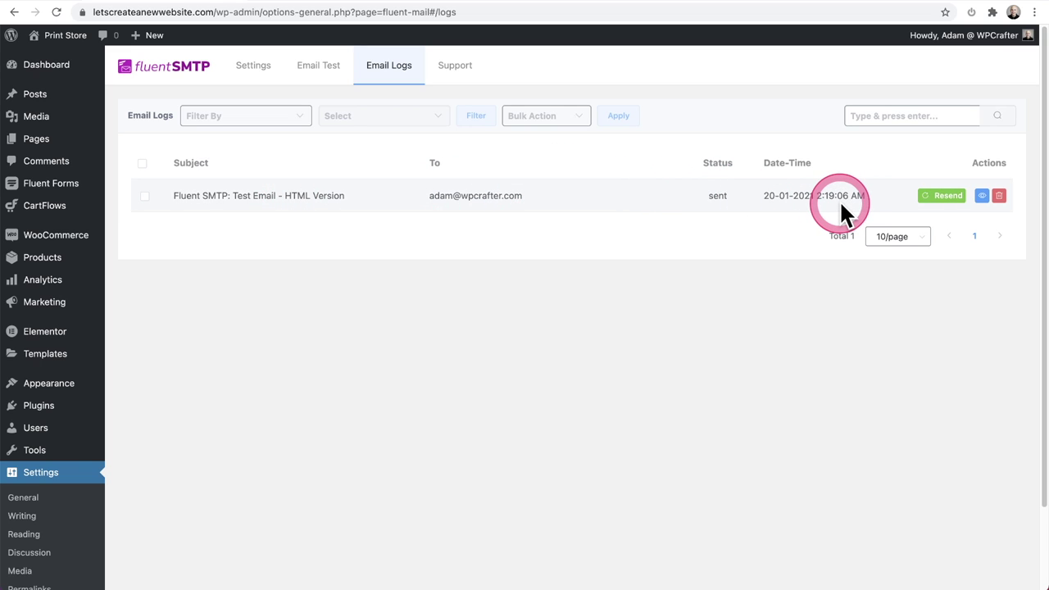
left_click(947, 197)
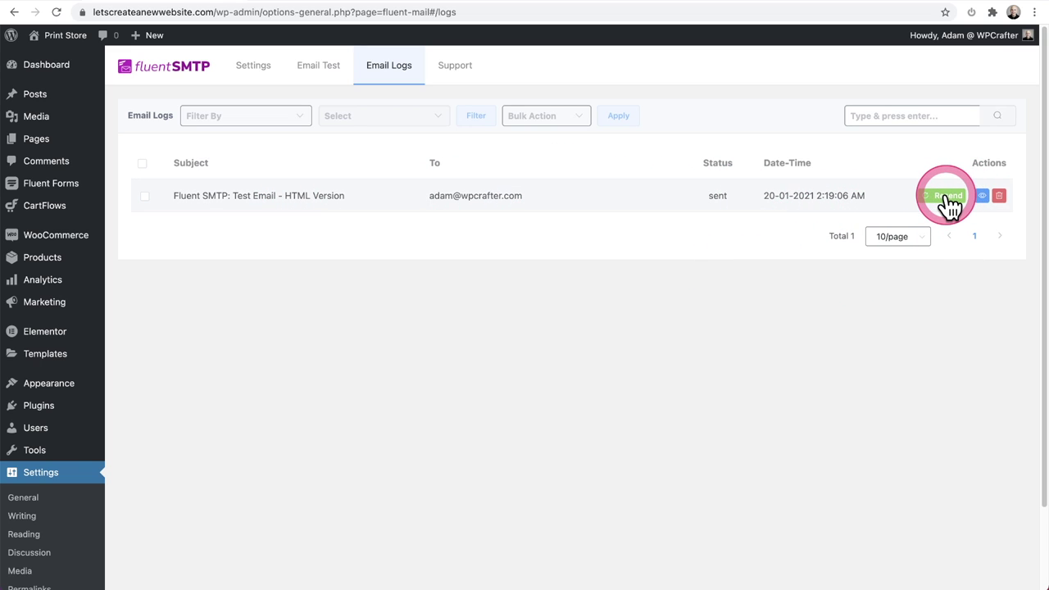
left_click(983, 198)
left_click(985, 201)
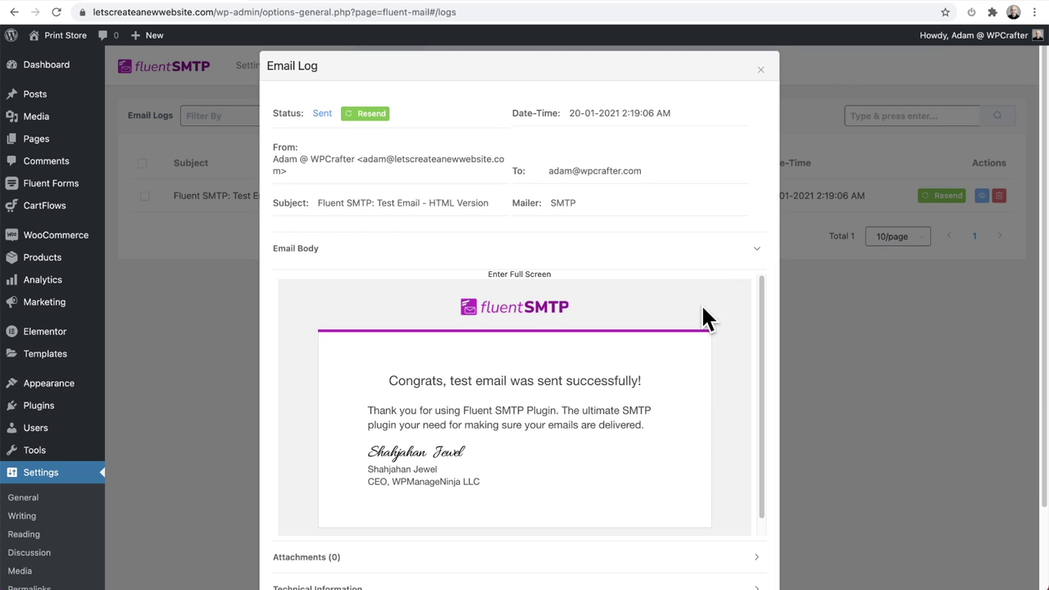
left_click(762, 69)
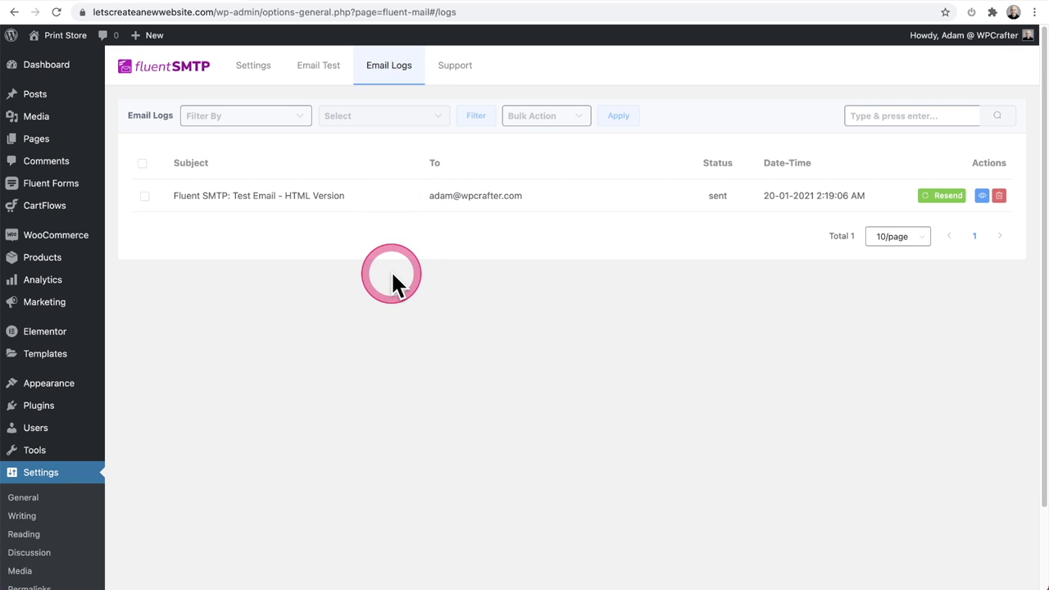
left_click(250, 69)
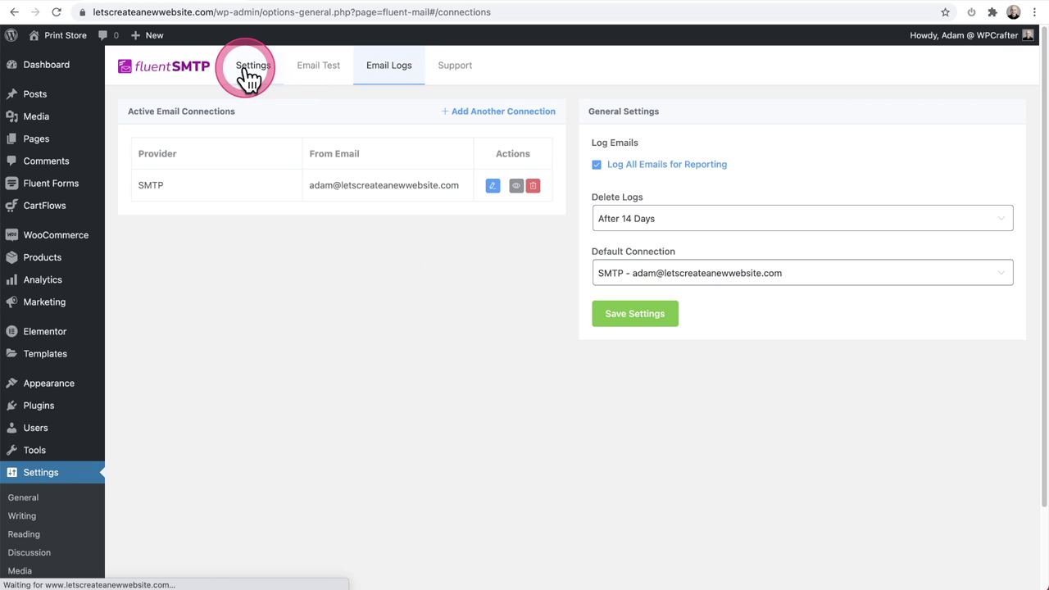
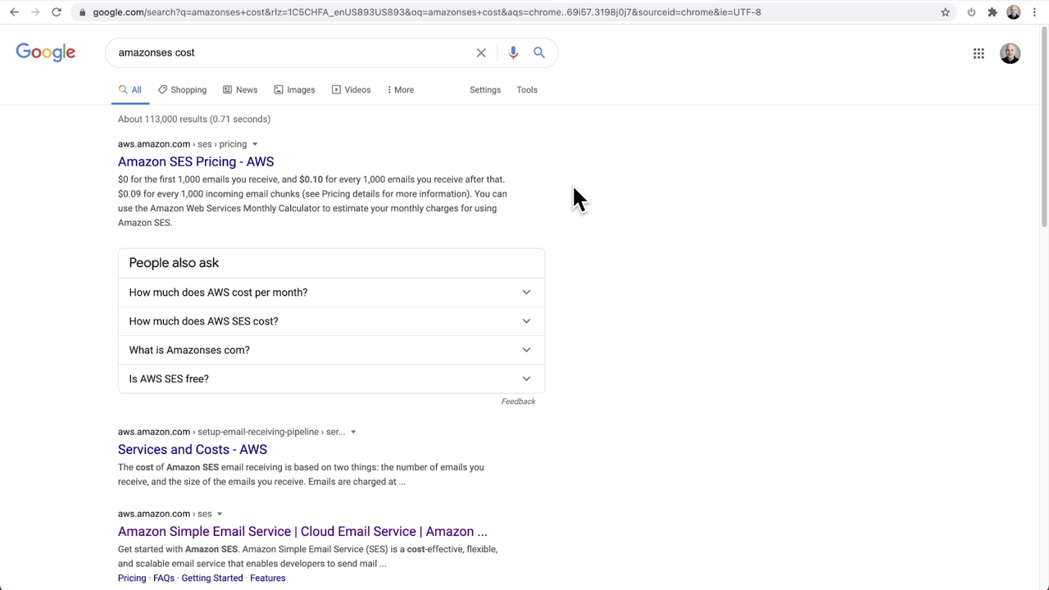
left_click(461, 194)
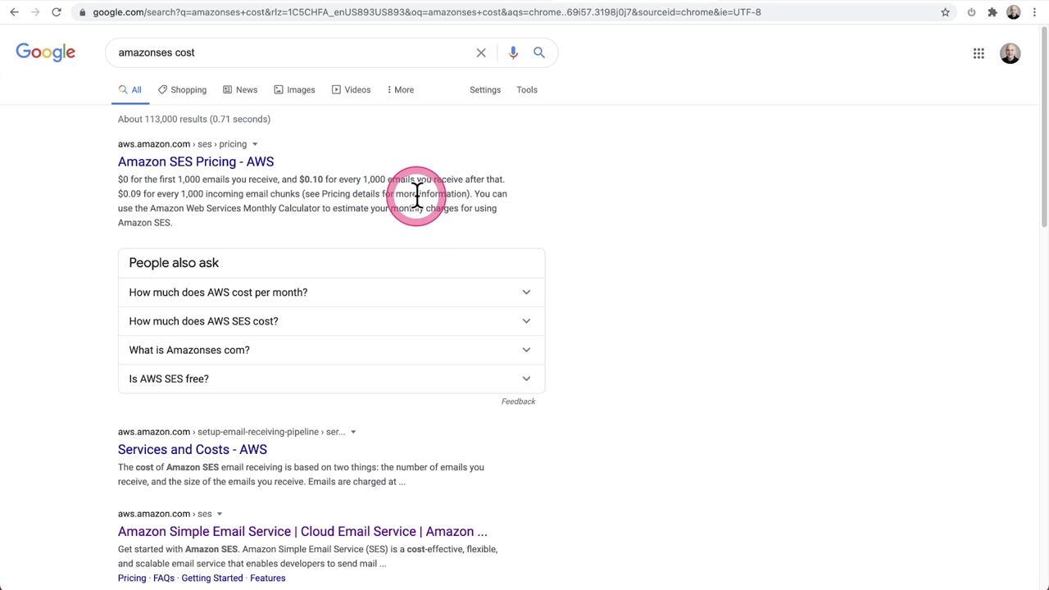
double_click(309, 179)
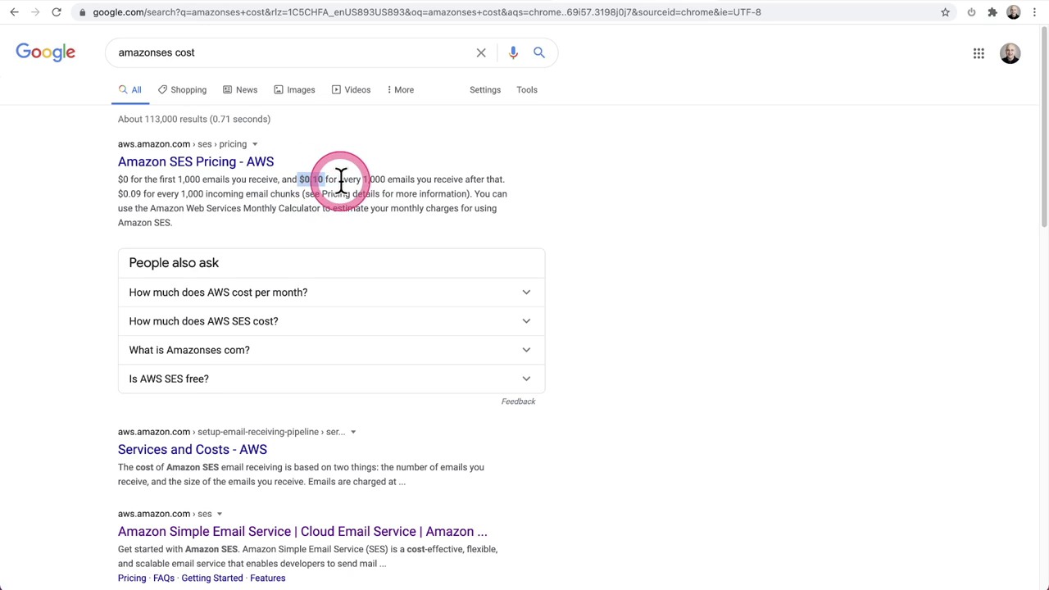
double_click(366, 179)
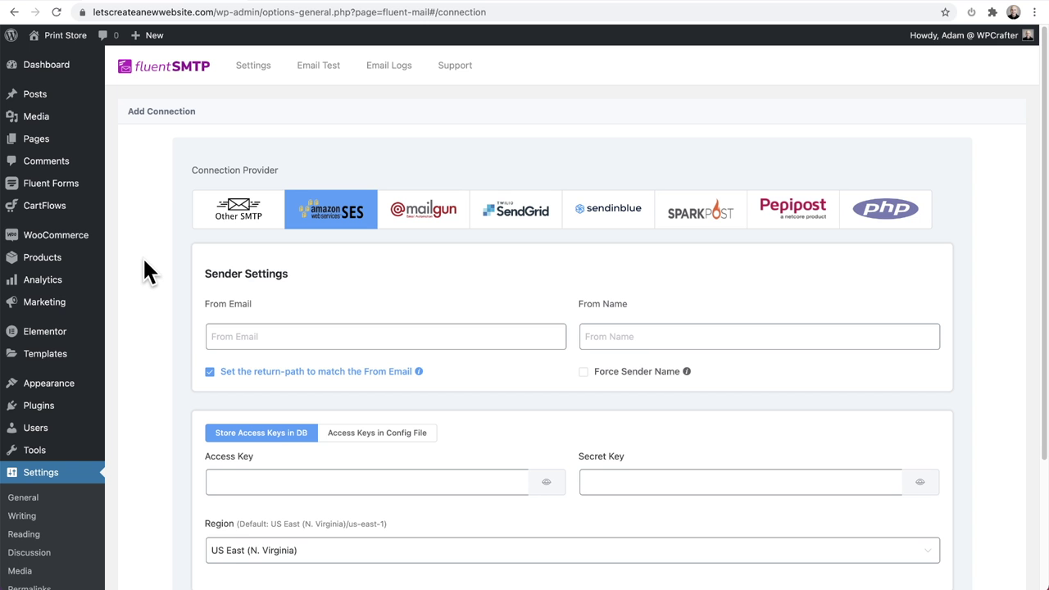
scroll(143, 256, "down", 4)
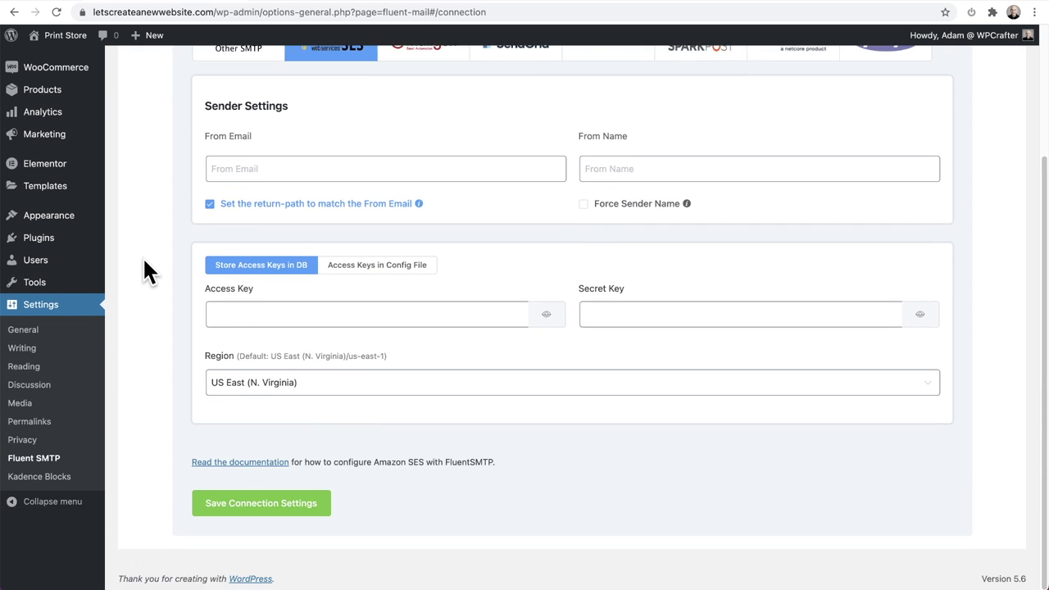
left_click(242, 315)
left_click(246, 316)
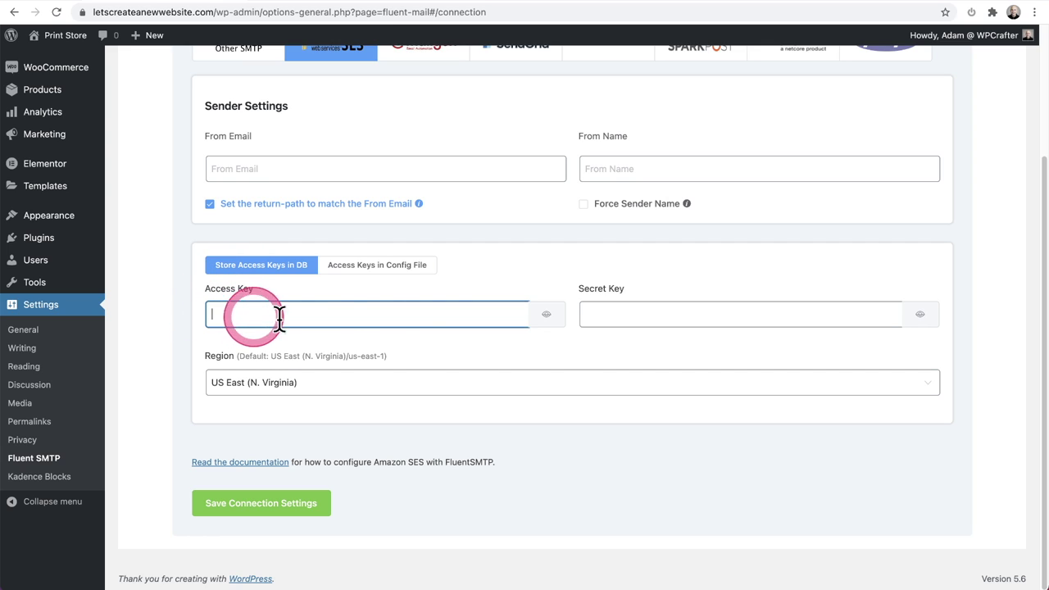
left_click(604, 315)
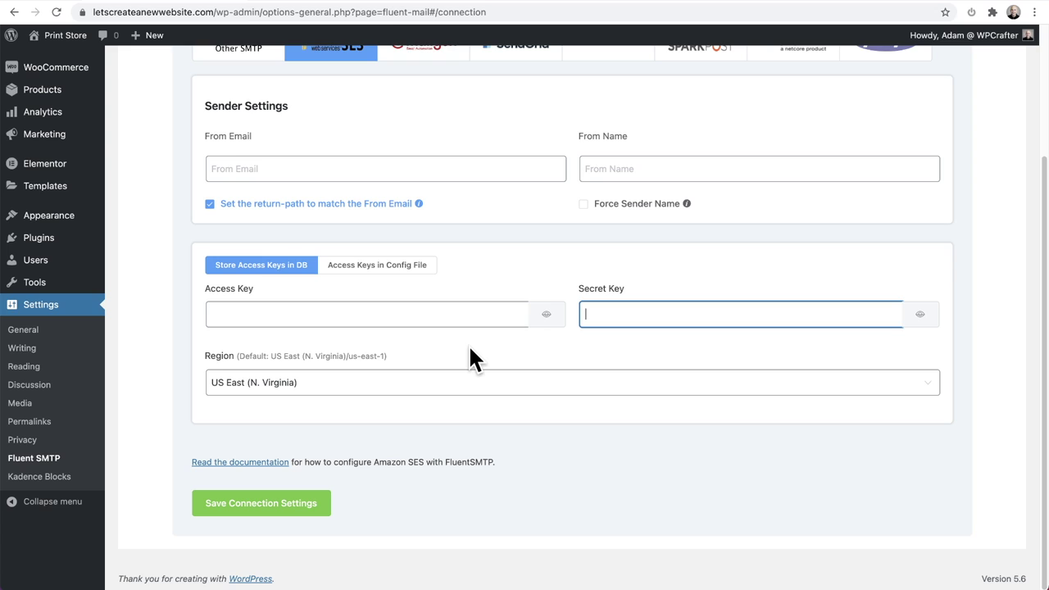
left_click(478, 298)
scroll(131, 244, "up", 3)
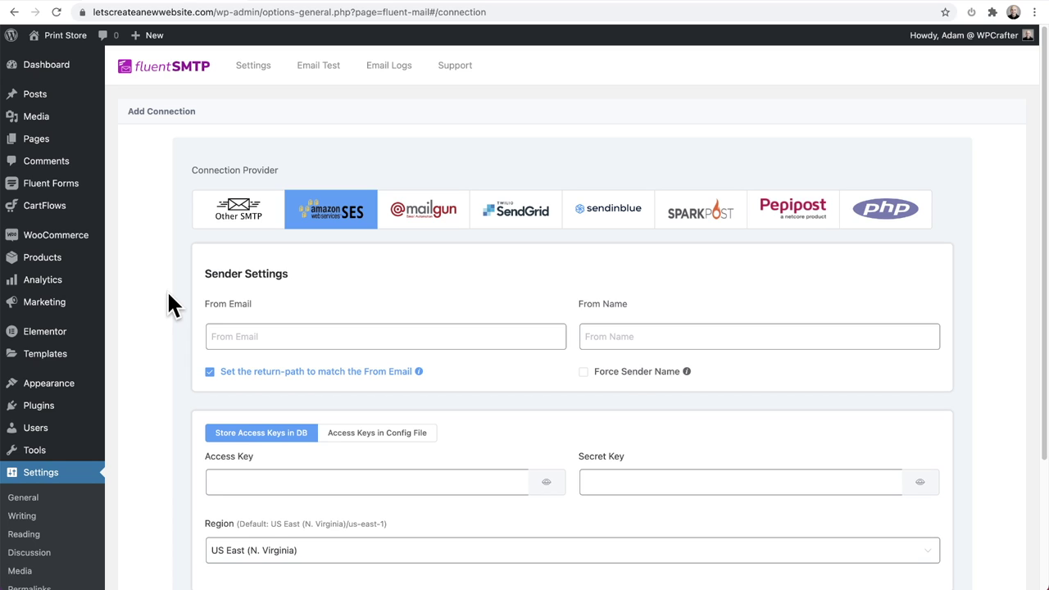
left_click(216, 321)
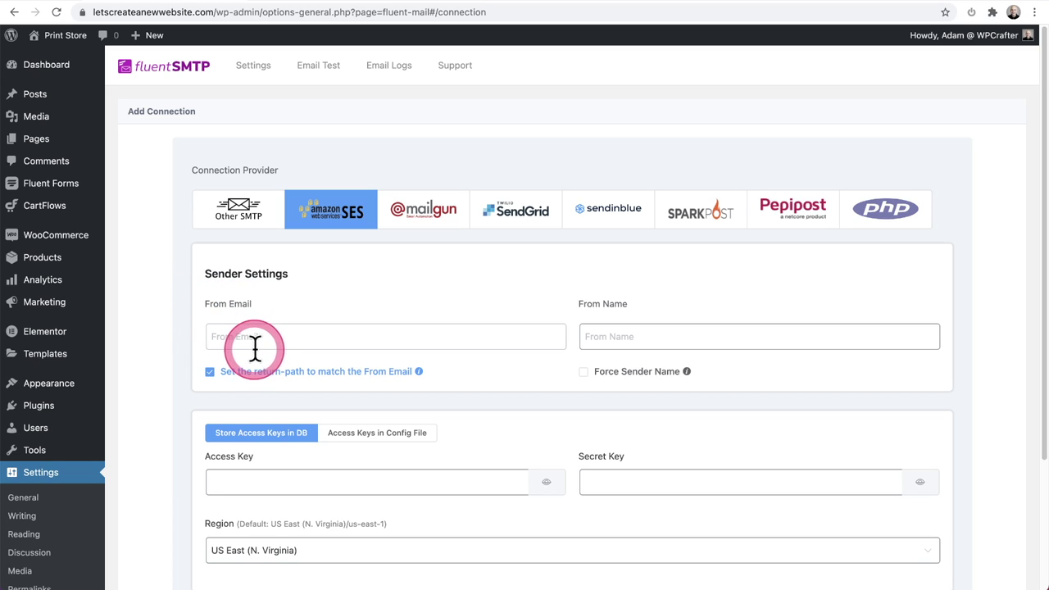